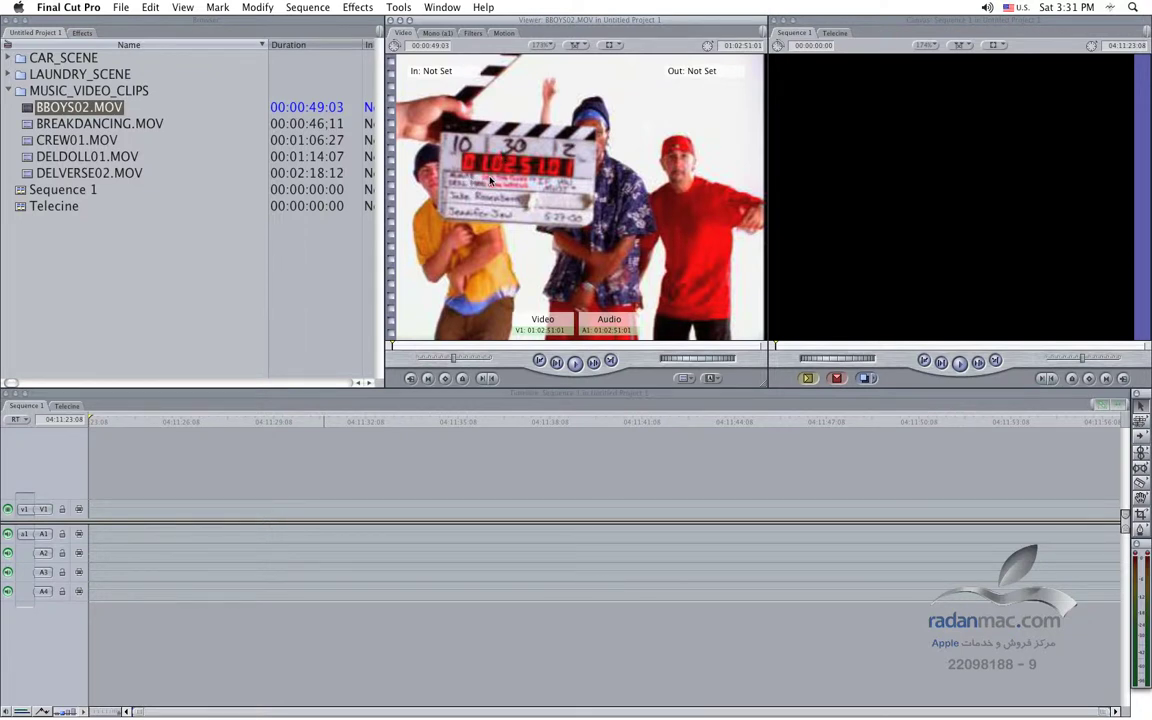
- Preview the BREAKDANCING, CREW01, DELDOLL01 and BBOYS02 clips in the Viewer
click(52, 125)
click(52, 140)
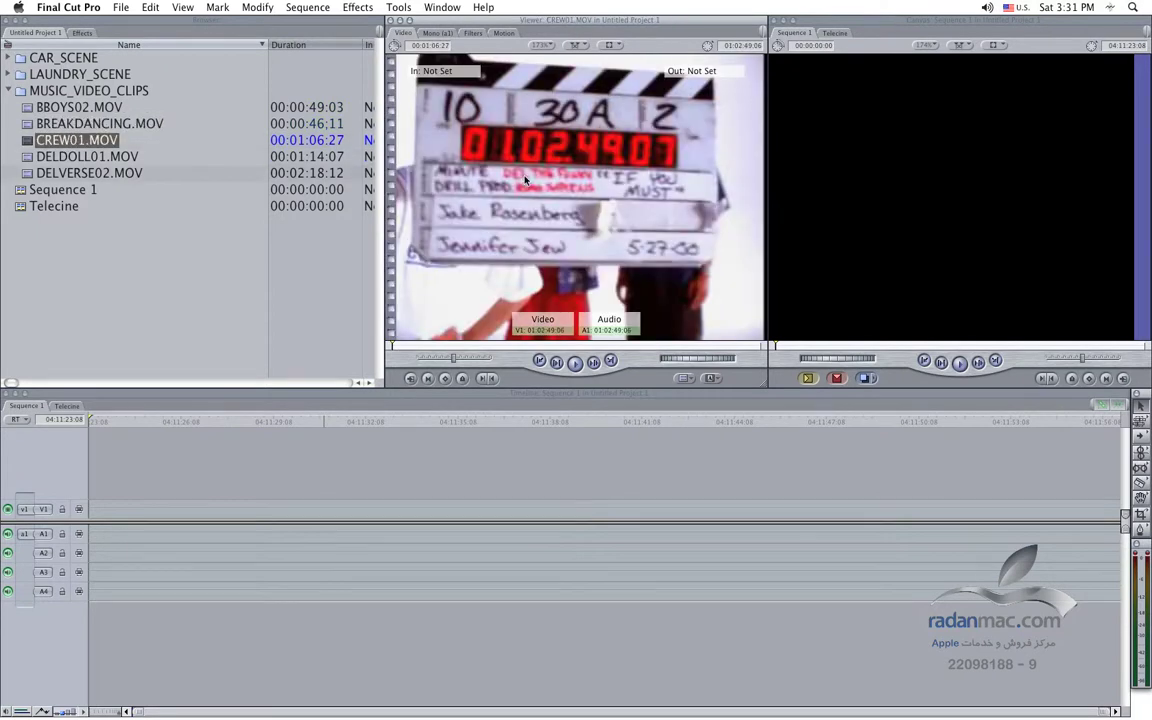
click(150, 156)
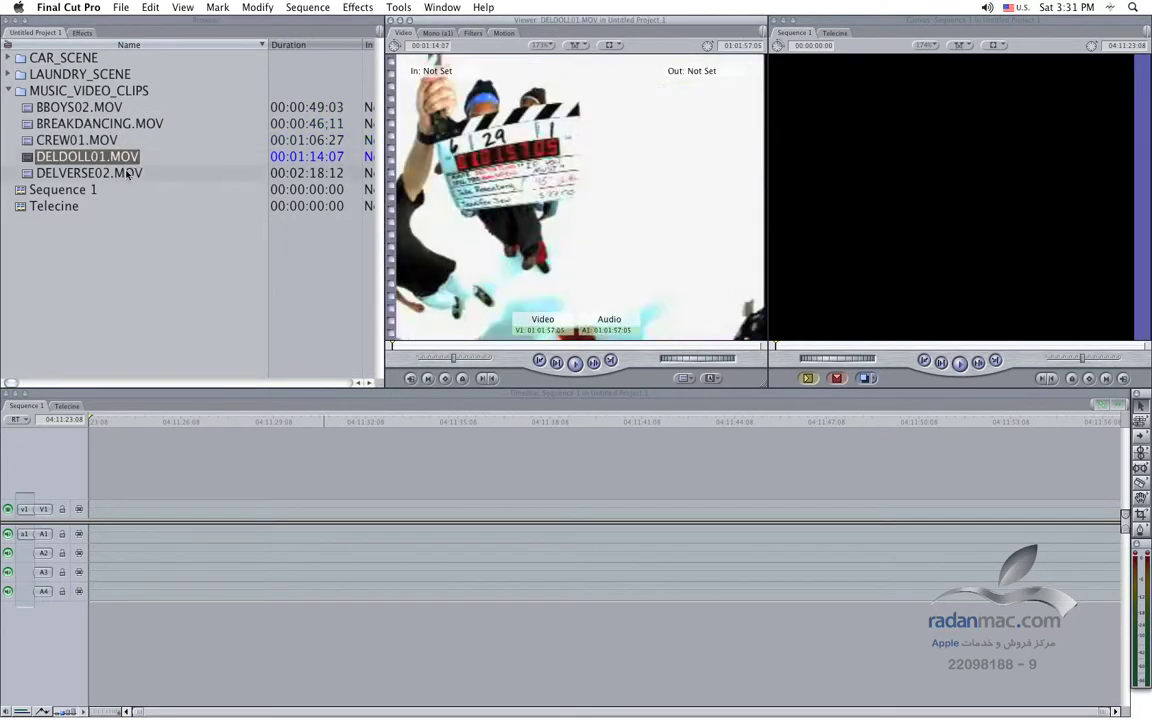
click(91, 108)
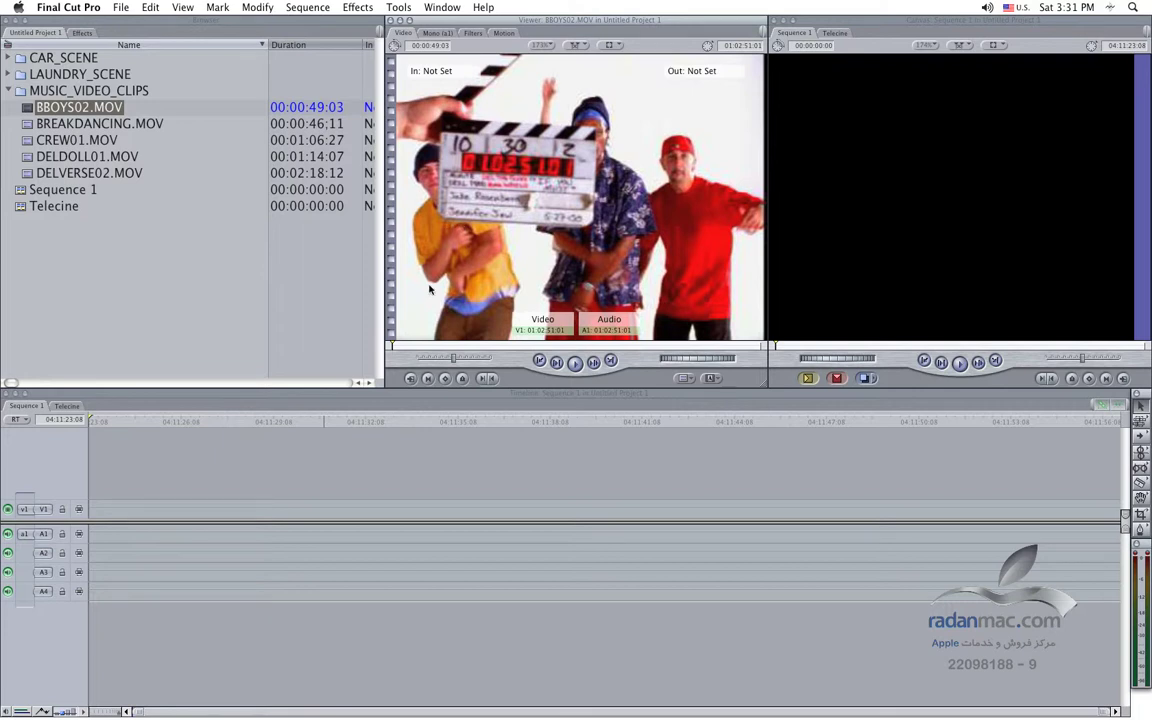
- Place BBOYS02.MOV on V1 and A1 of Sequence 1 and return the playhead to the start
drag(24, 114, 90, 506)
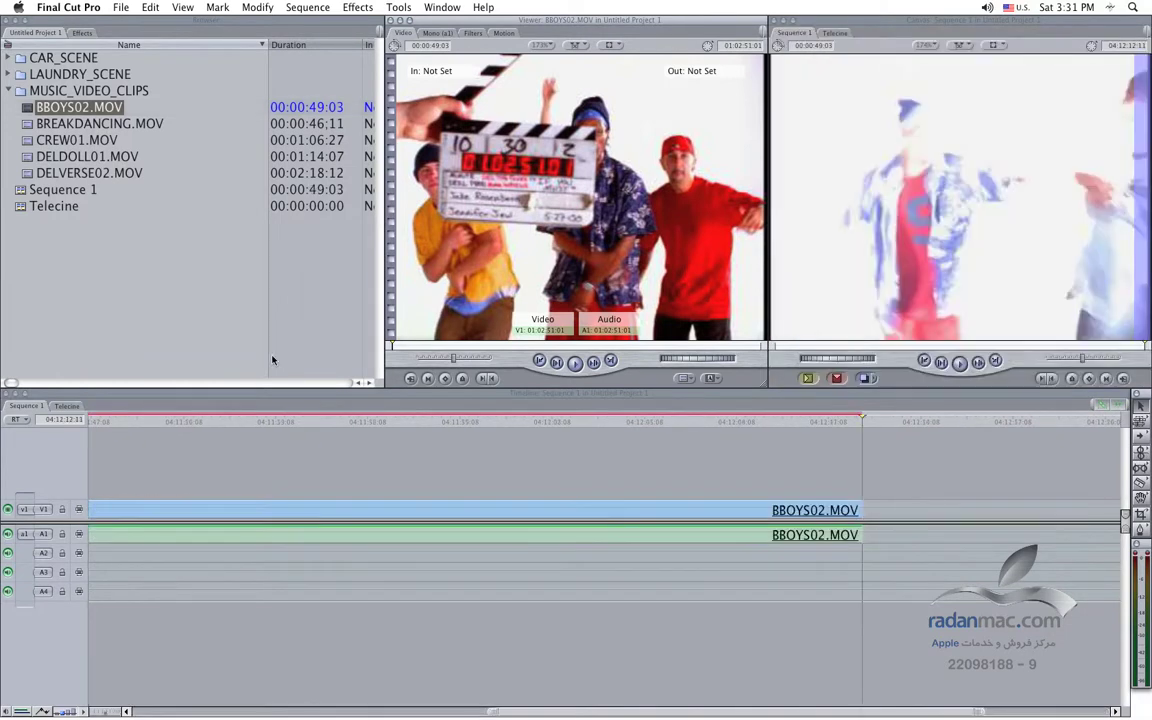
key(Home)
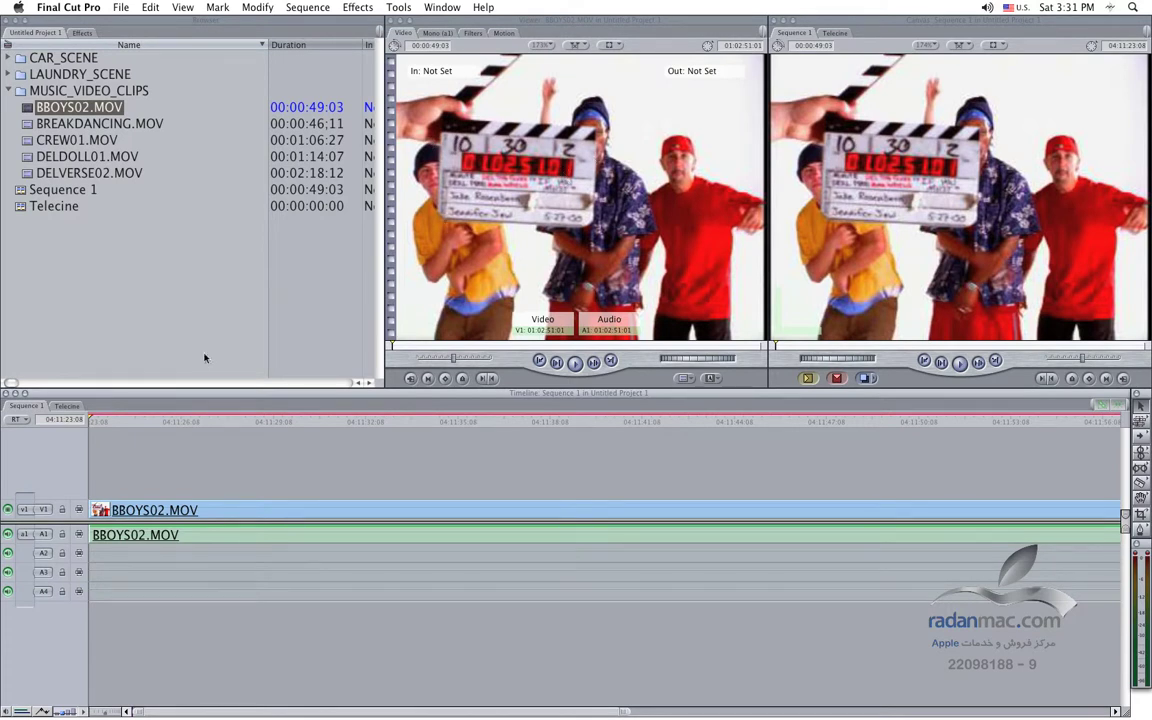
drag(90, 420, 96, 431)
- Set Sequence 1's Starting Timecode to 0 (00:00:00:00) in its Timeline Options
key(super+0)
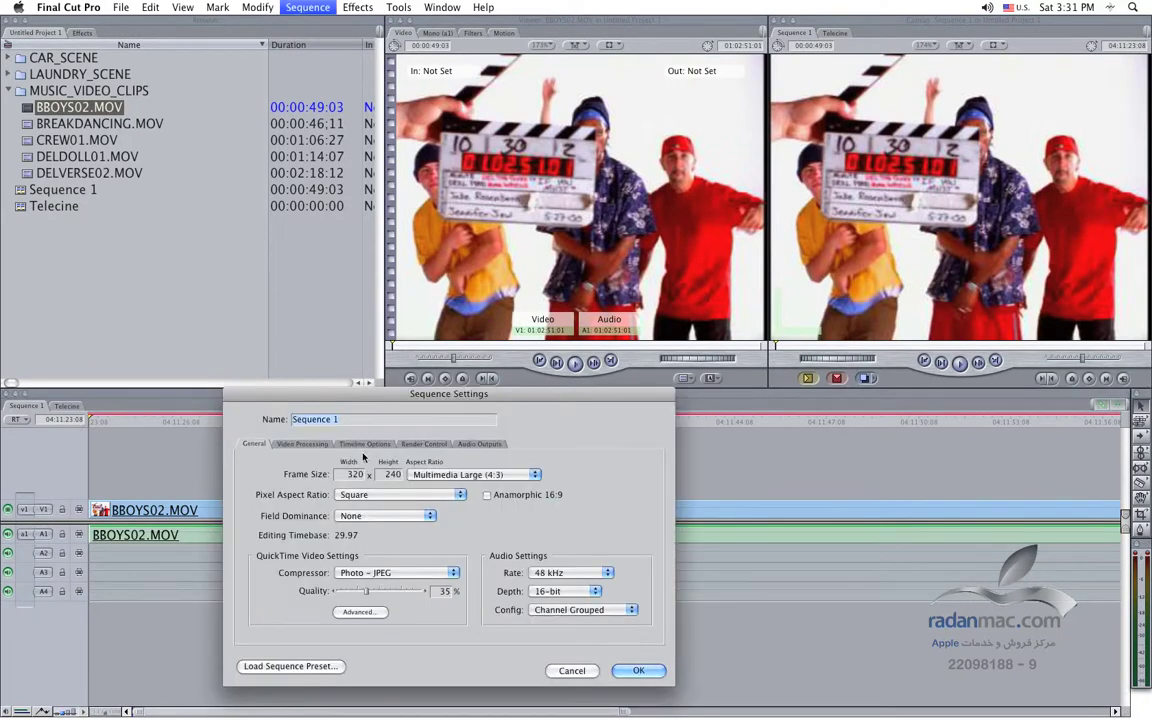
click(362, 443)
text(00:00:00:00)
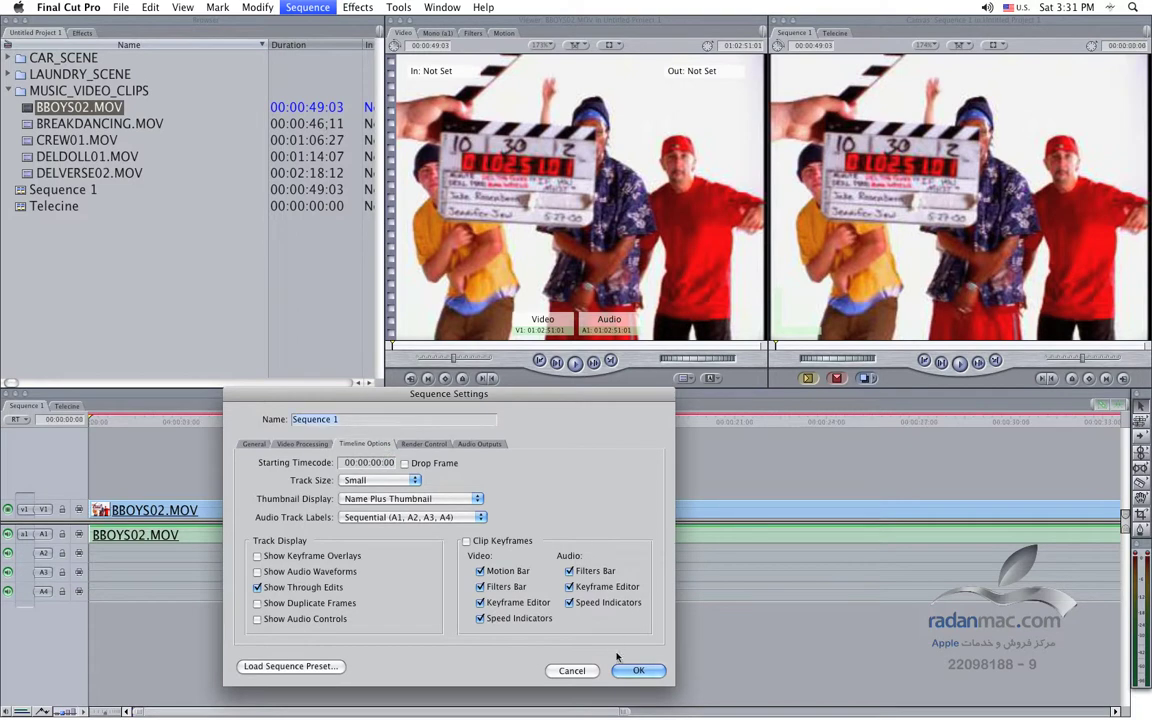
click(638, 671)
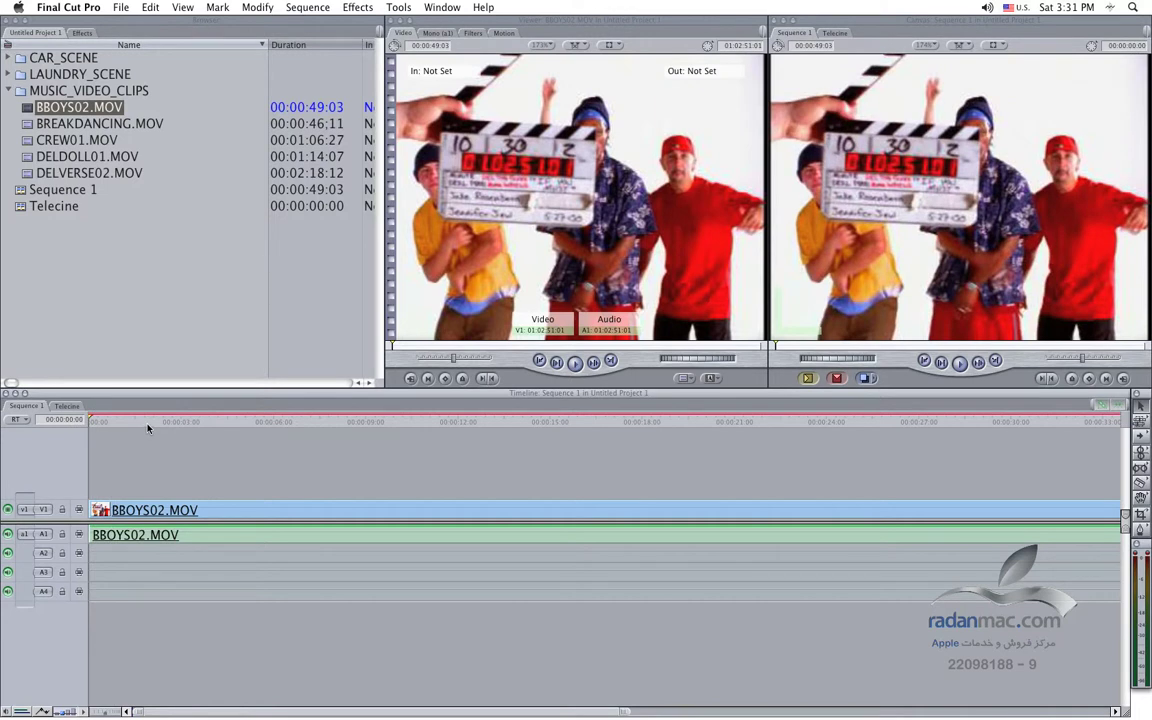
- Open BREAKDANCING.MOV, then CREW01.MOV, and scrub through CREW01 in the Viewer
double_click(28, 124)
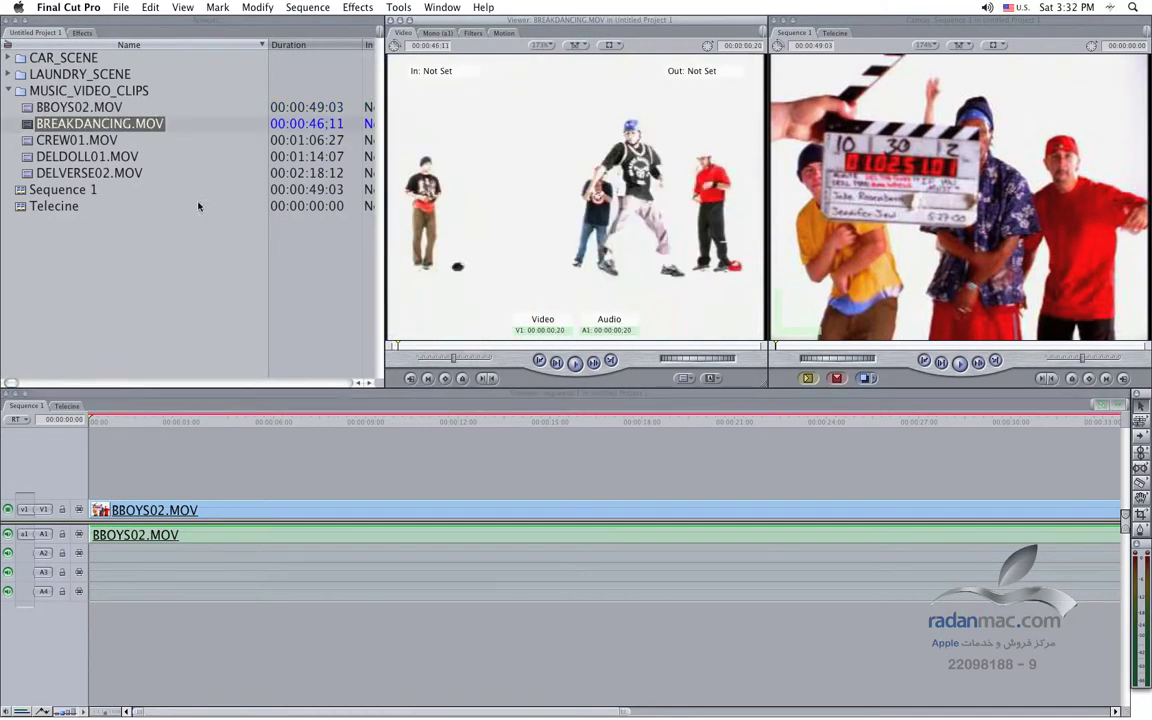
double_click(30, 140)
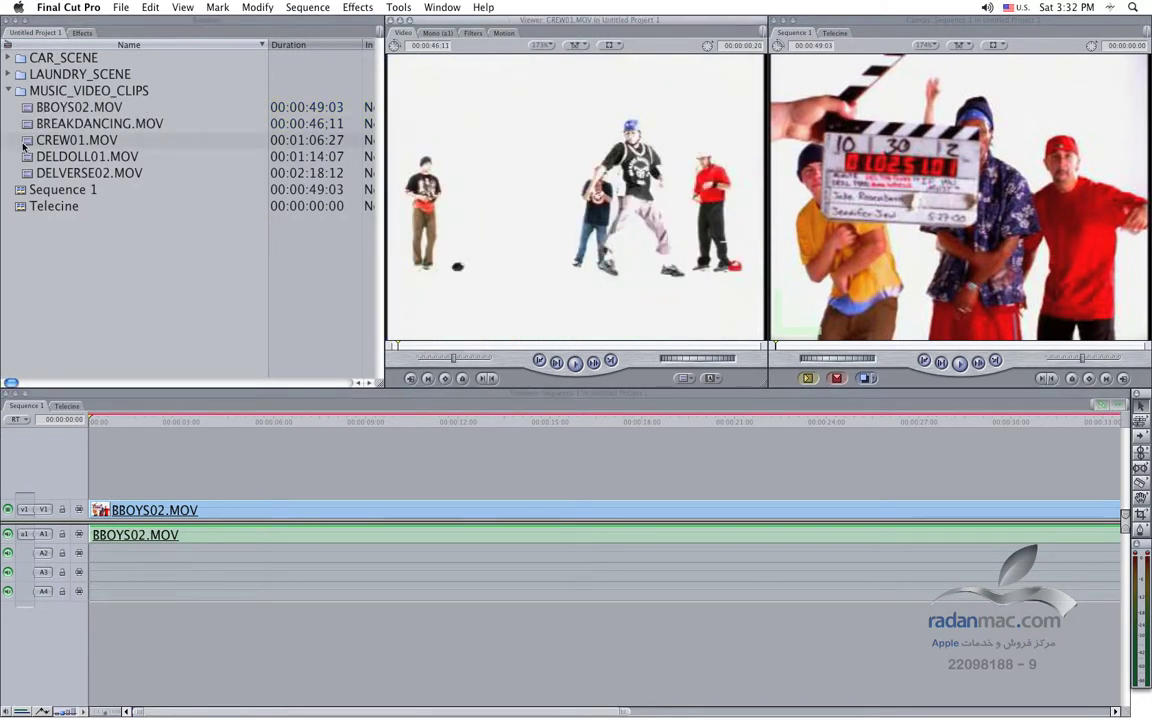
drag(398, 346, 395, 347)
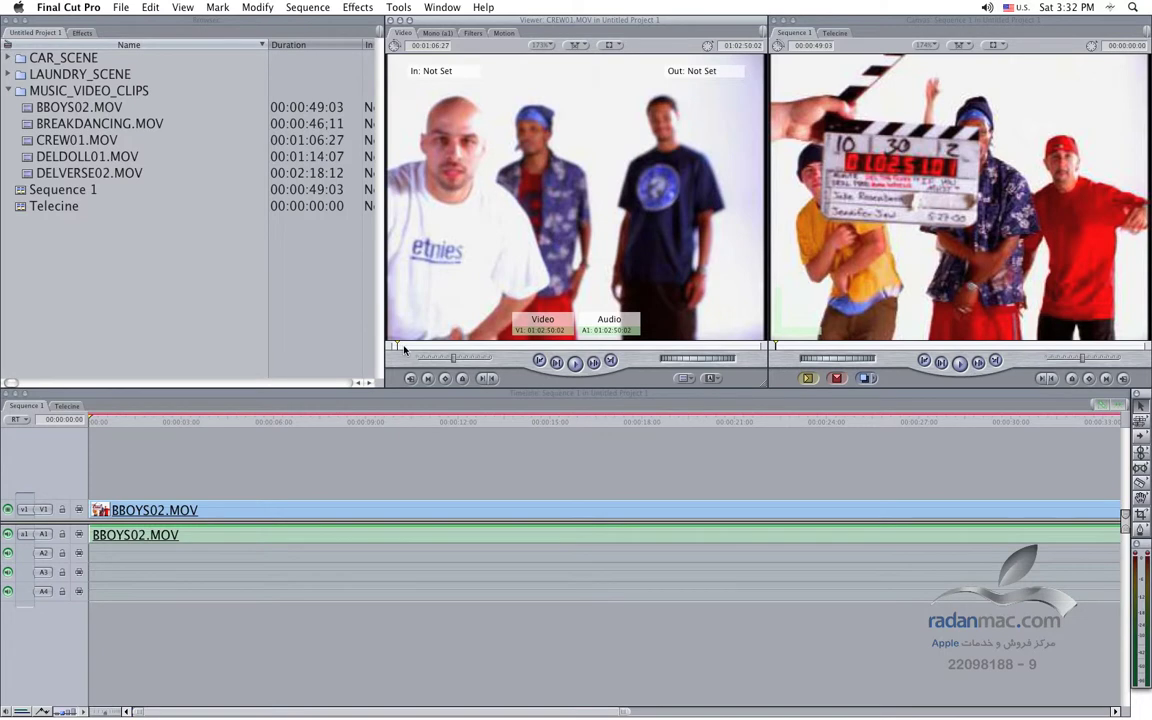
drag(404, 348, 420, 348)
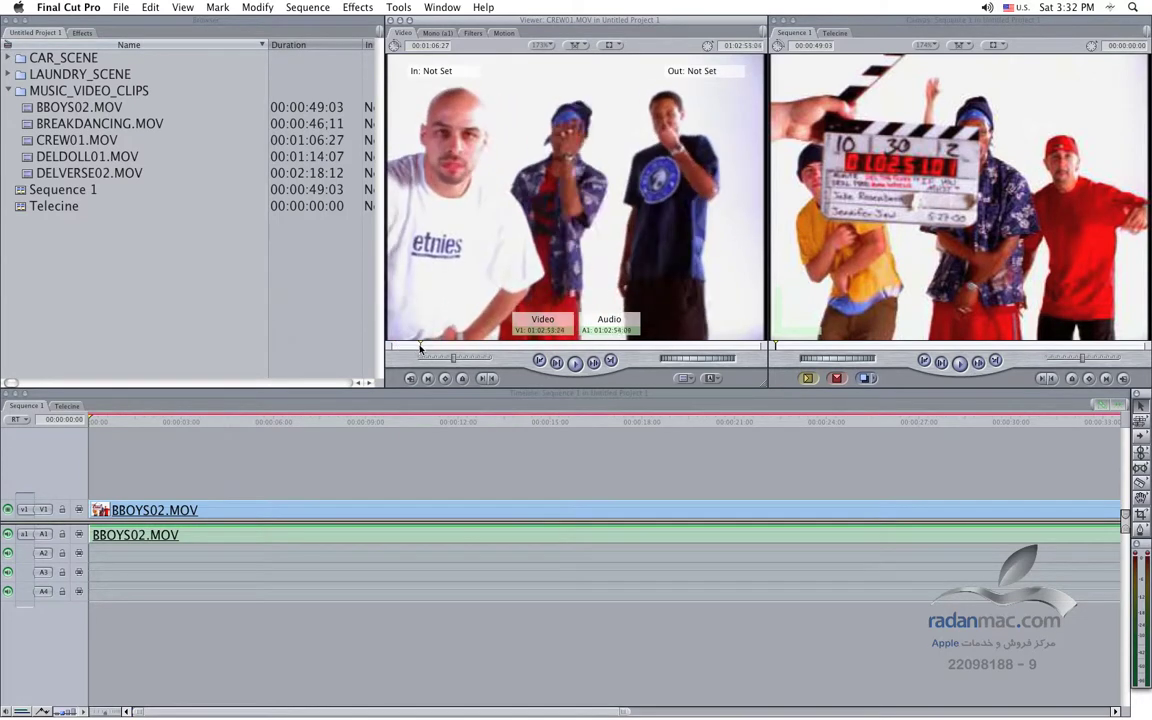
drag(420, 348, 435, 348)
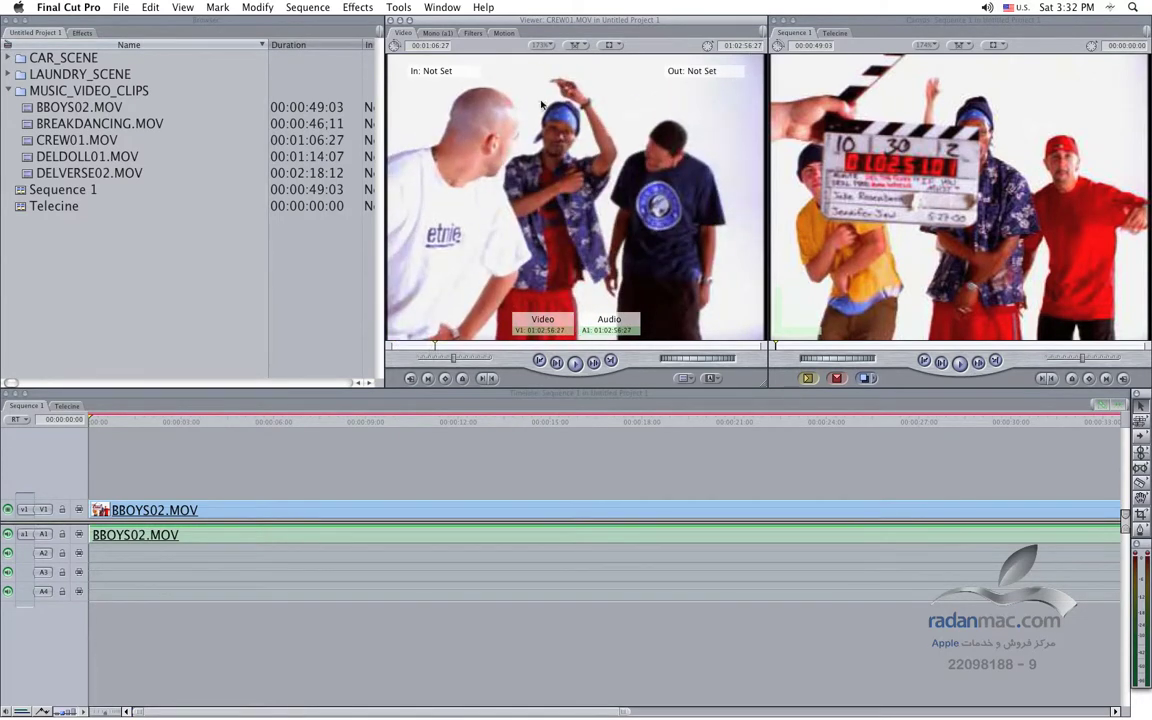
- Locate CREW01's clapperboard frame at 01:02:49:06 and select all clips in Sequence 1
mouse_move(120, 421)
mouse_down()
mouse_move(144, 421)
mouse_move(134, 421)
mouse_up()
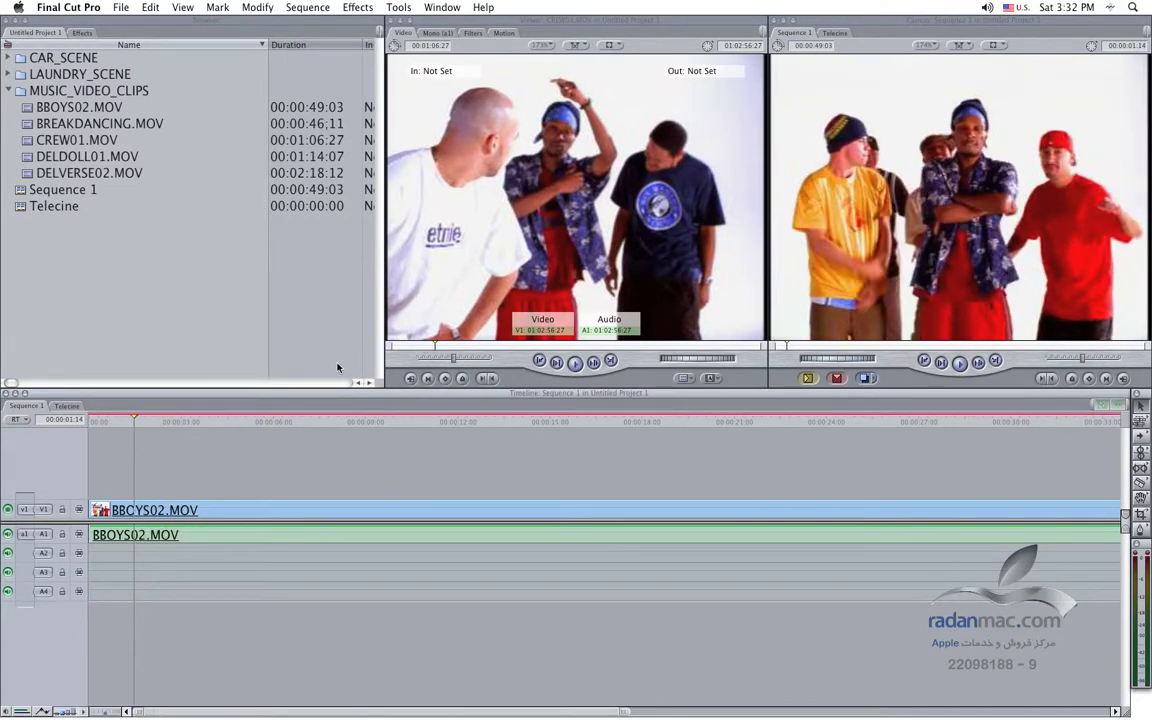
click(446, 346)
mouse_move(446, 346)
mouse_down()
mouse_move(506, 346)
mouse_move(392, 347)
mouse_up()
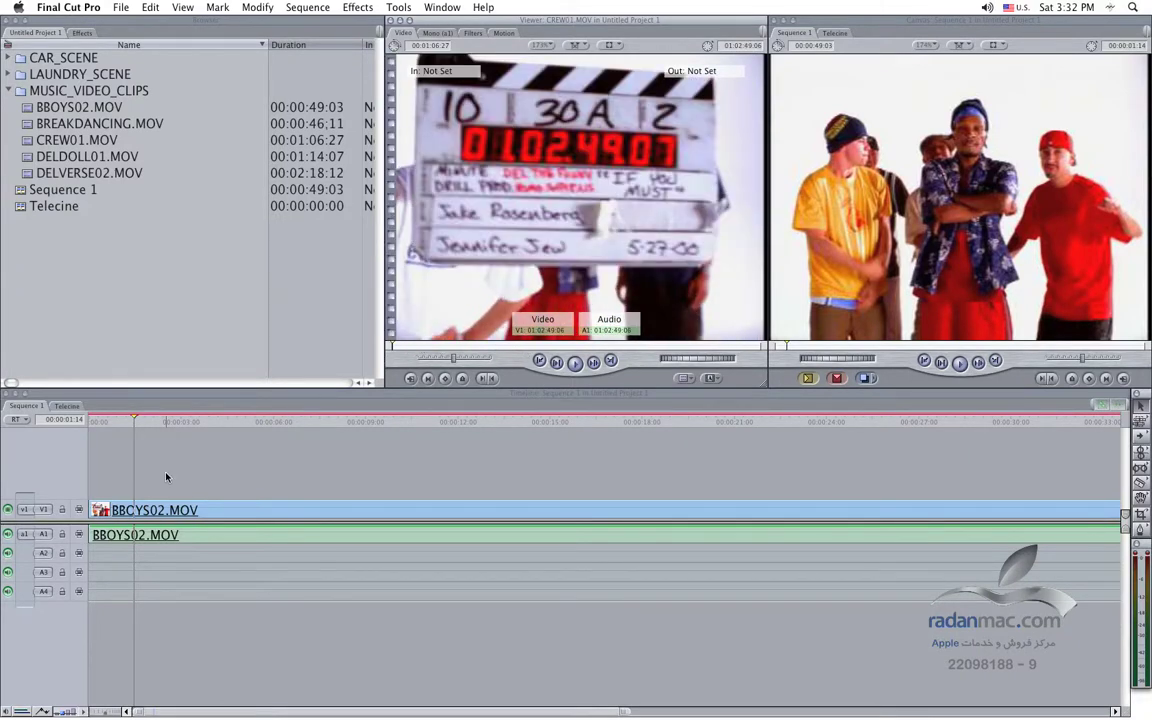
key(super+a)
- Empty Sequence 1 and set BBOYS02.MOV's Source TC to 01:02:49:07
key(Delete)
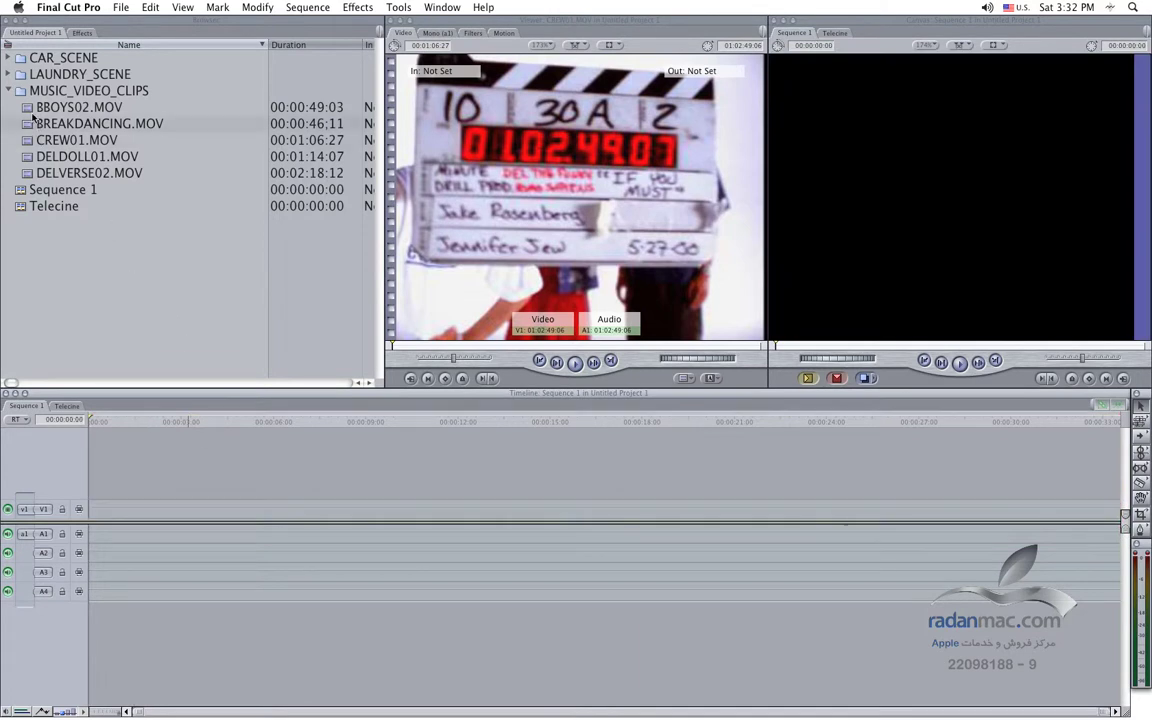
click(33, 107)
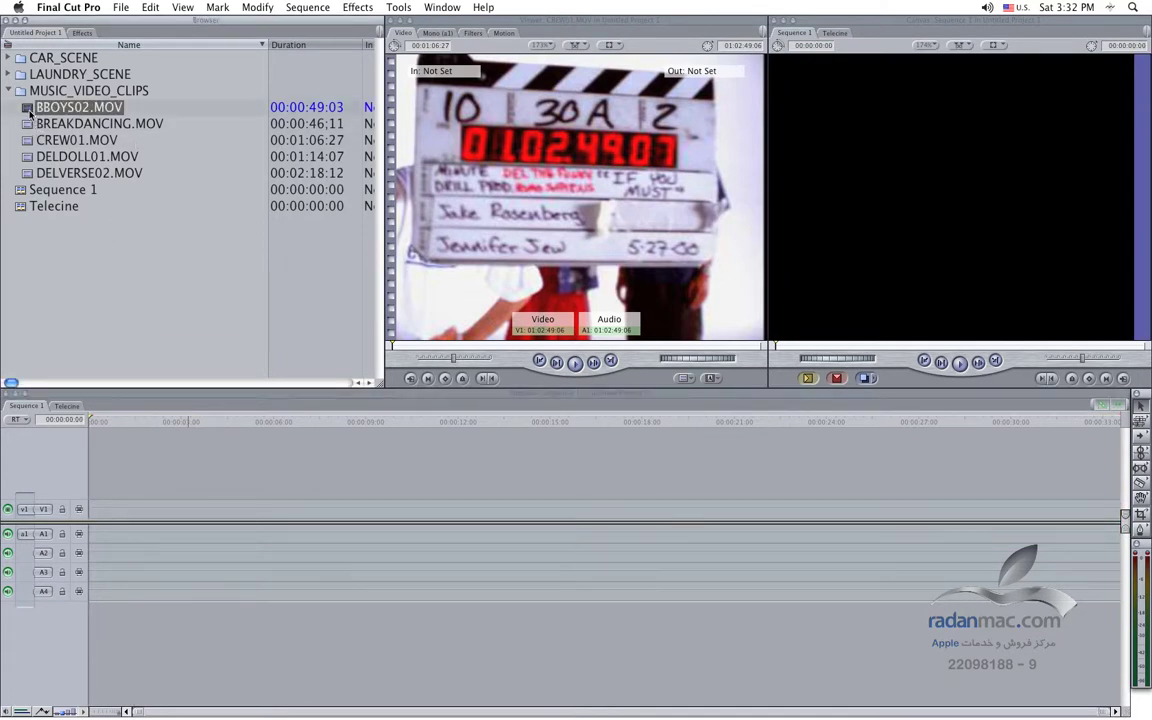
key(ctrl+t)
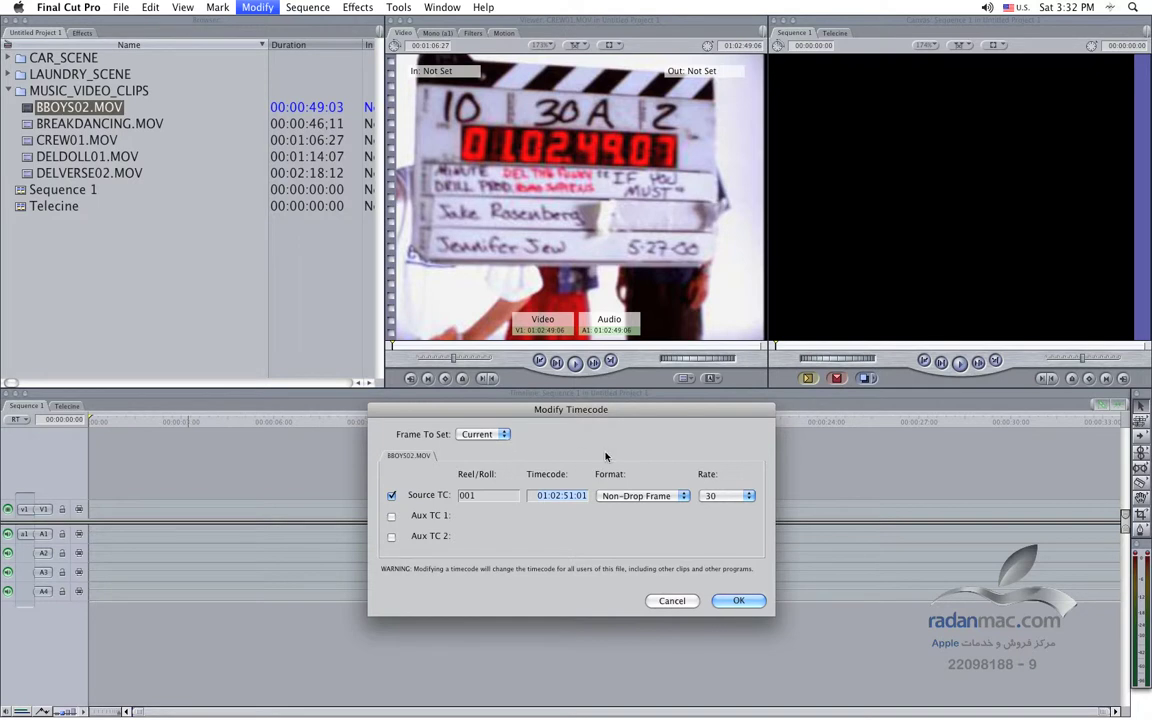
text(0102)
text(7)
key(BackSpace)
text(2:49:07)
key(Tab)
click(746, 603)
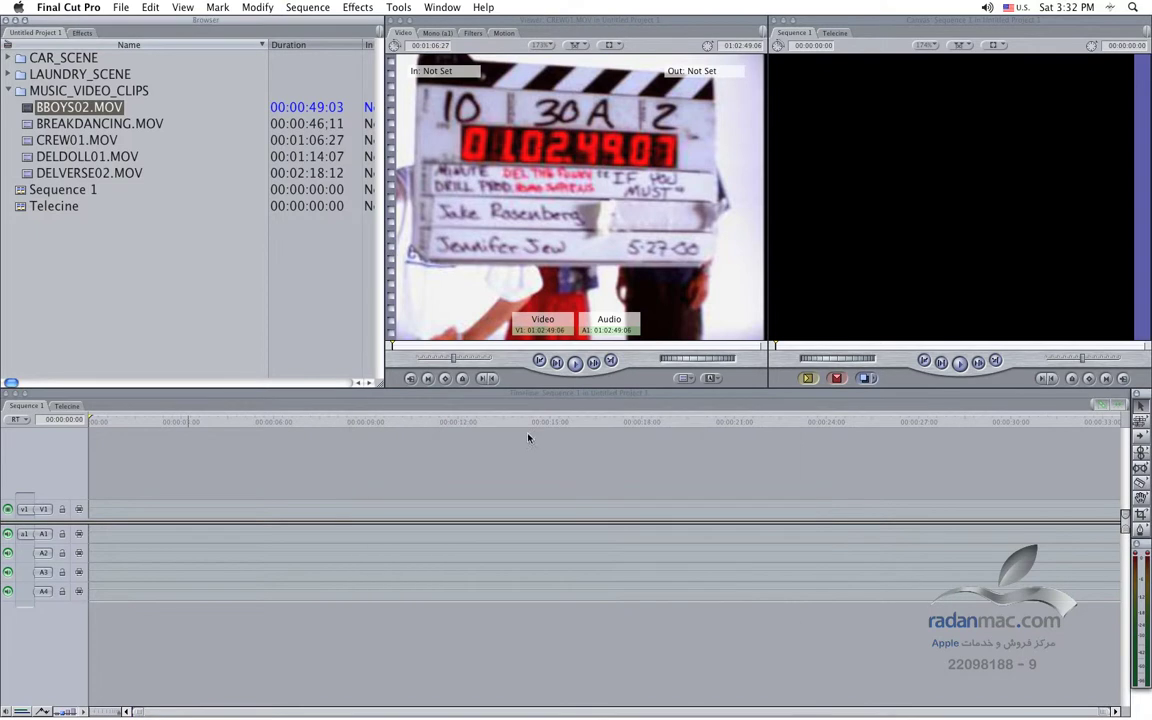
- Open BREAKDANCING.MOV and CREW01.MOV in the Viewer
click(36, 124)
double_click(33, 124)
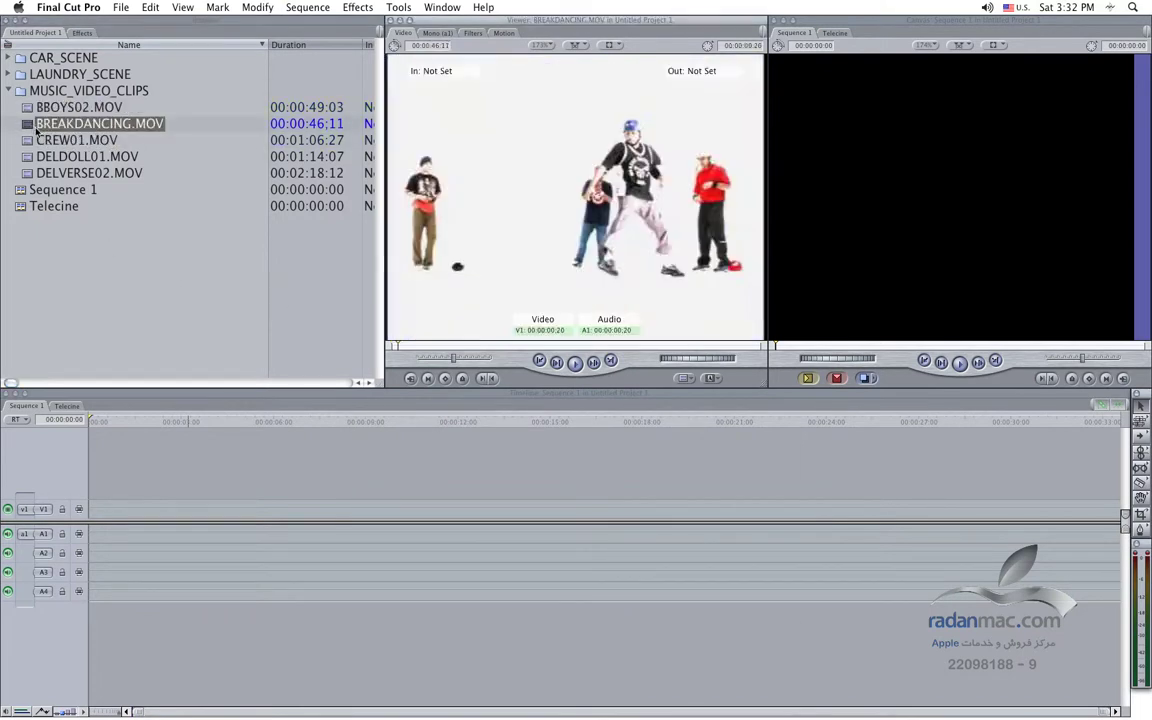
double_click(30, 140)
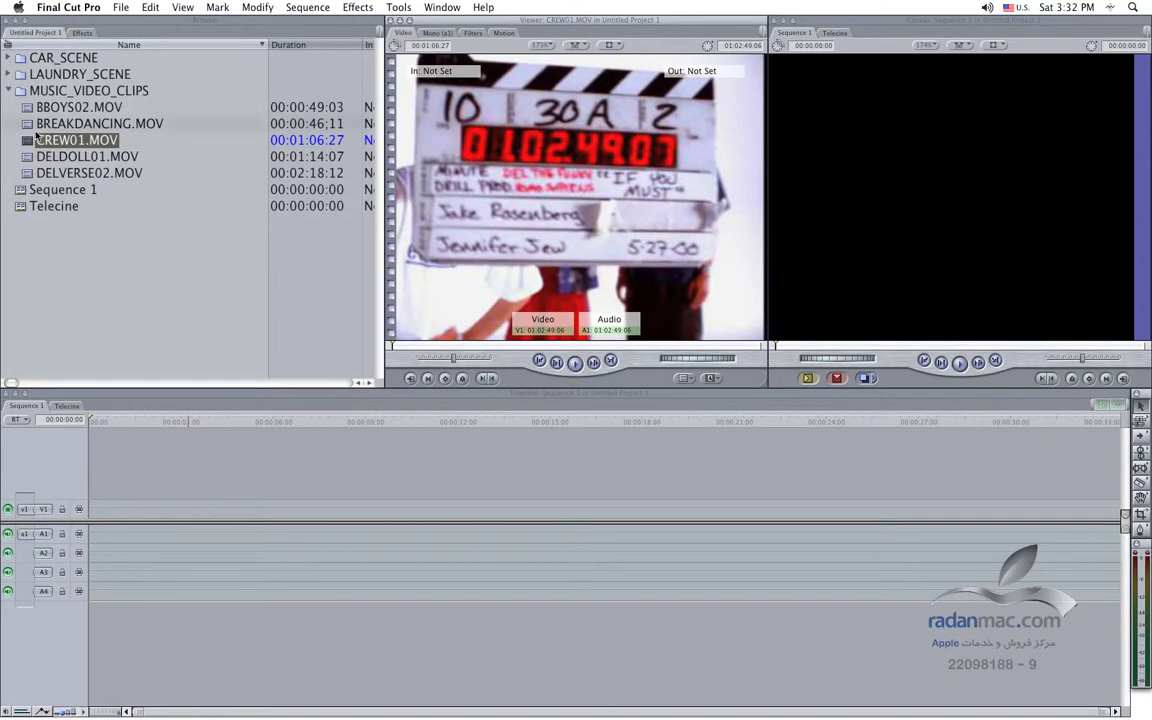
double_click(28, 121)
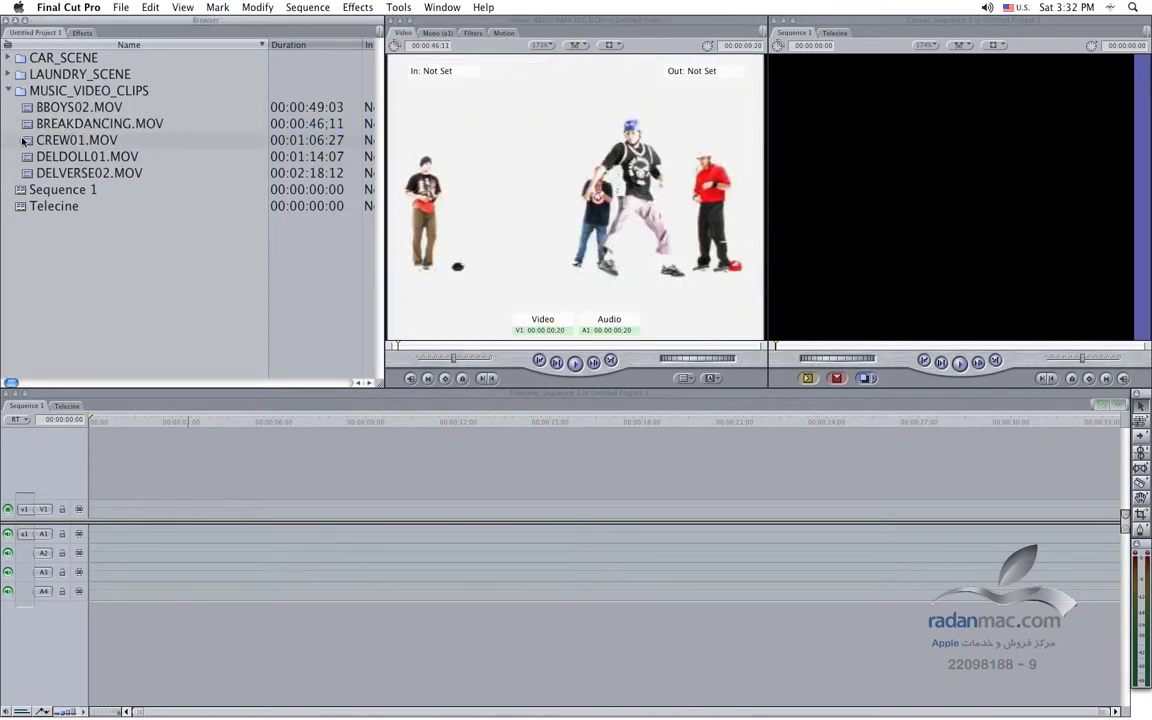
drag(30, 140, 480, 220)
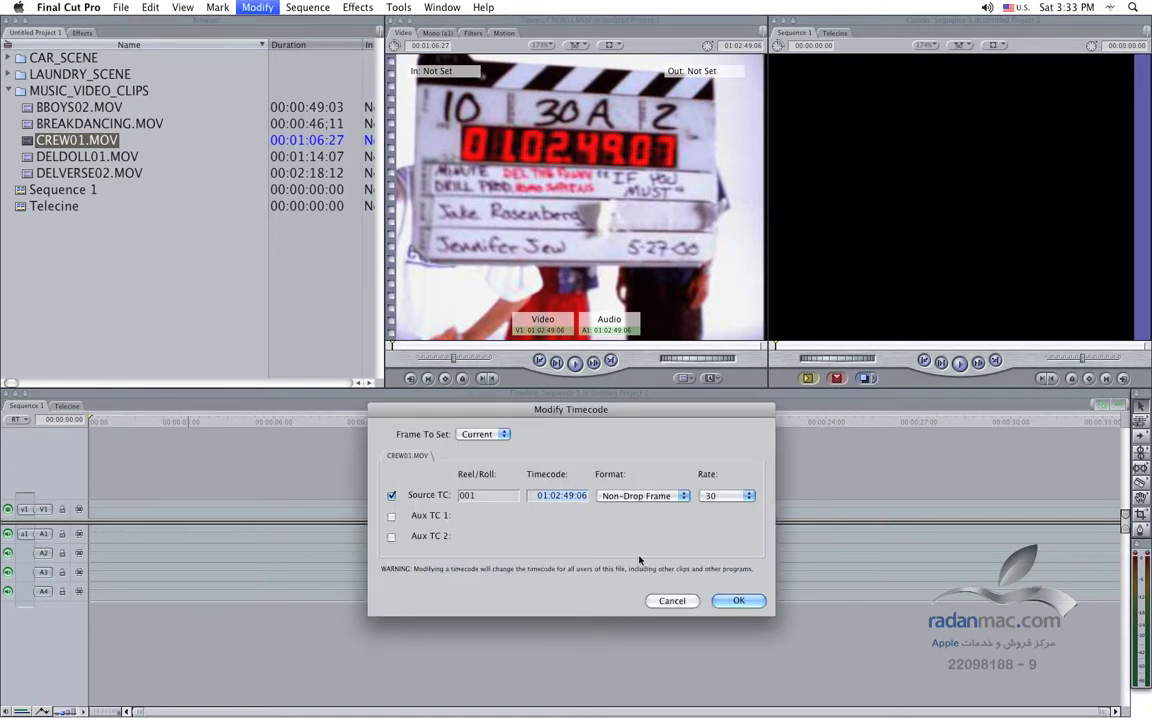
- Reopen BBOYS02.MOV on its slate frame and dismiss the timecode change without applying it
click(672, 600)
double_click(31, 110)
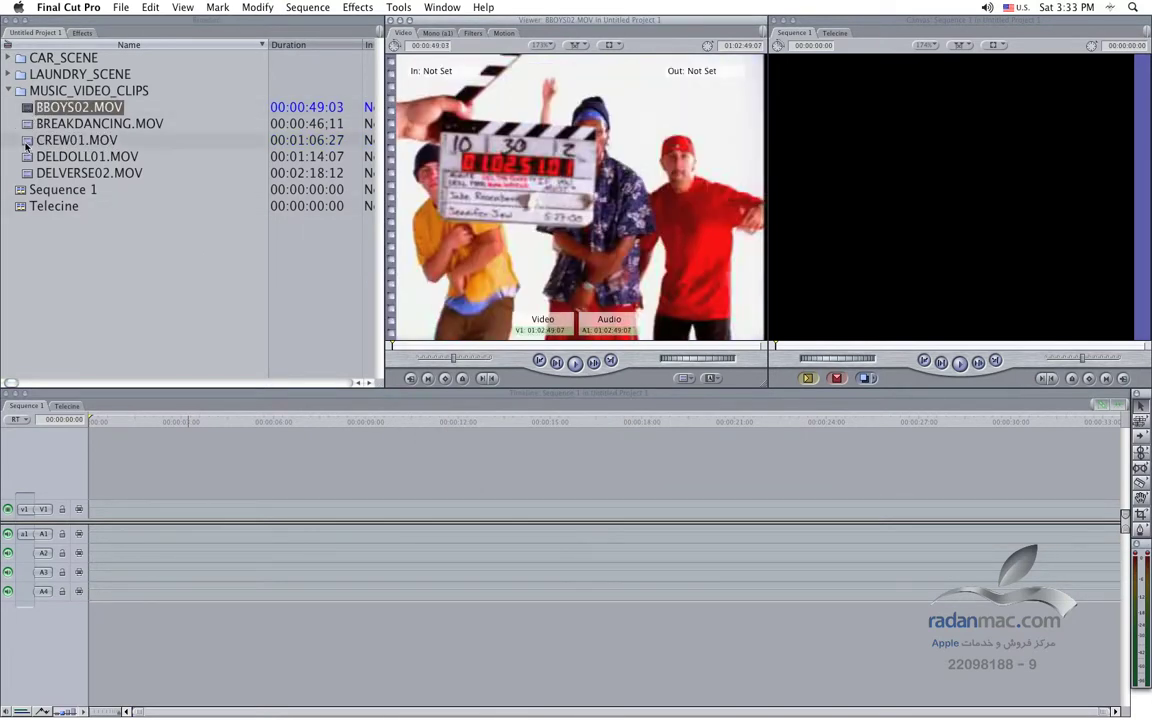
double_click(27, 143)
double_click(30, 107)
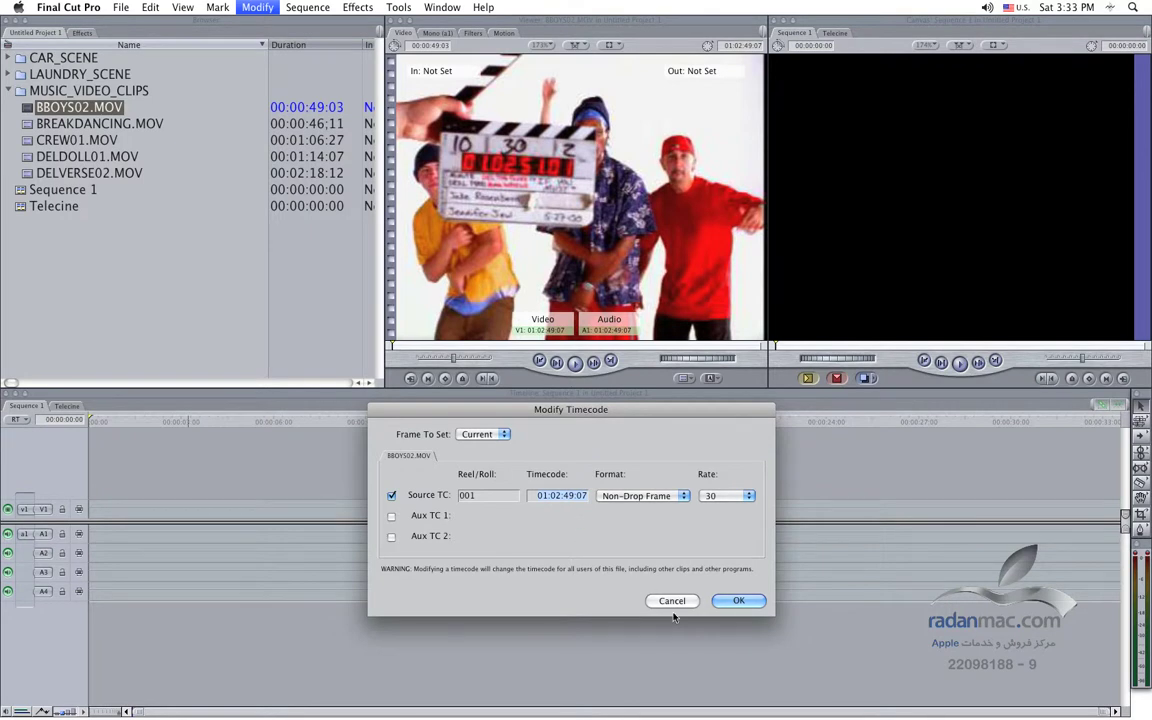
key(Return)
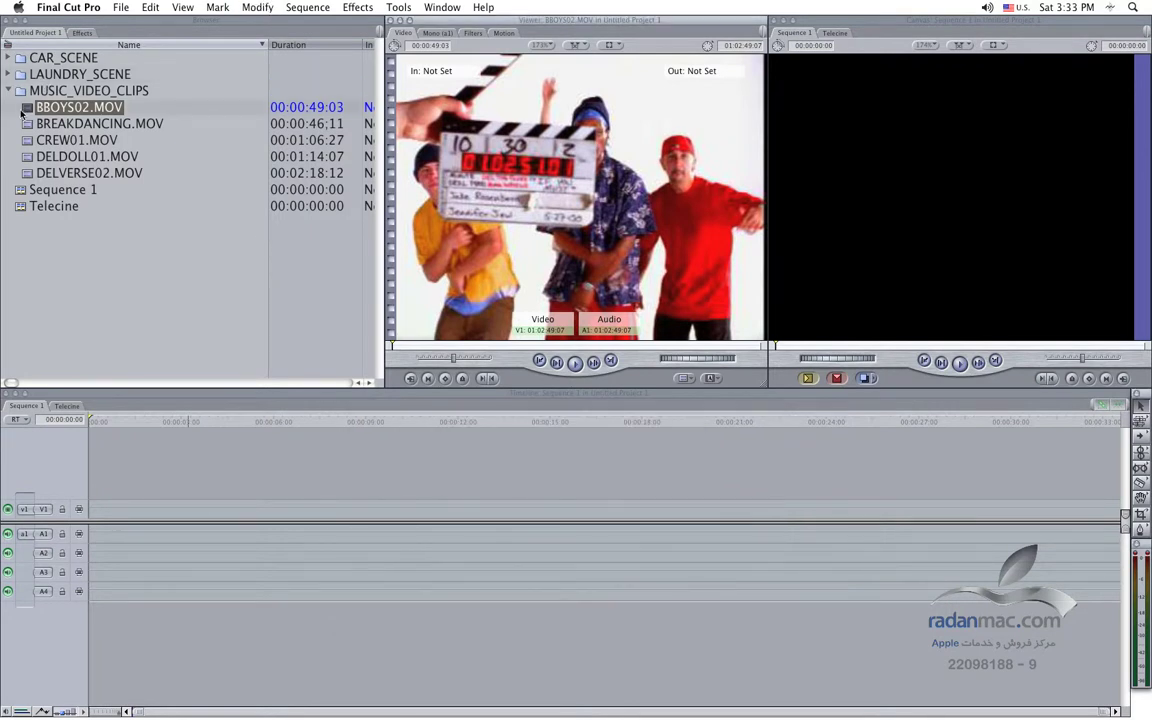
- Restamp BBOYS02.MOV's source timecode to 01:02:51:01 through Modify > Timecode
click(266, 8)
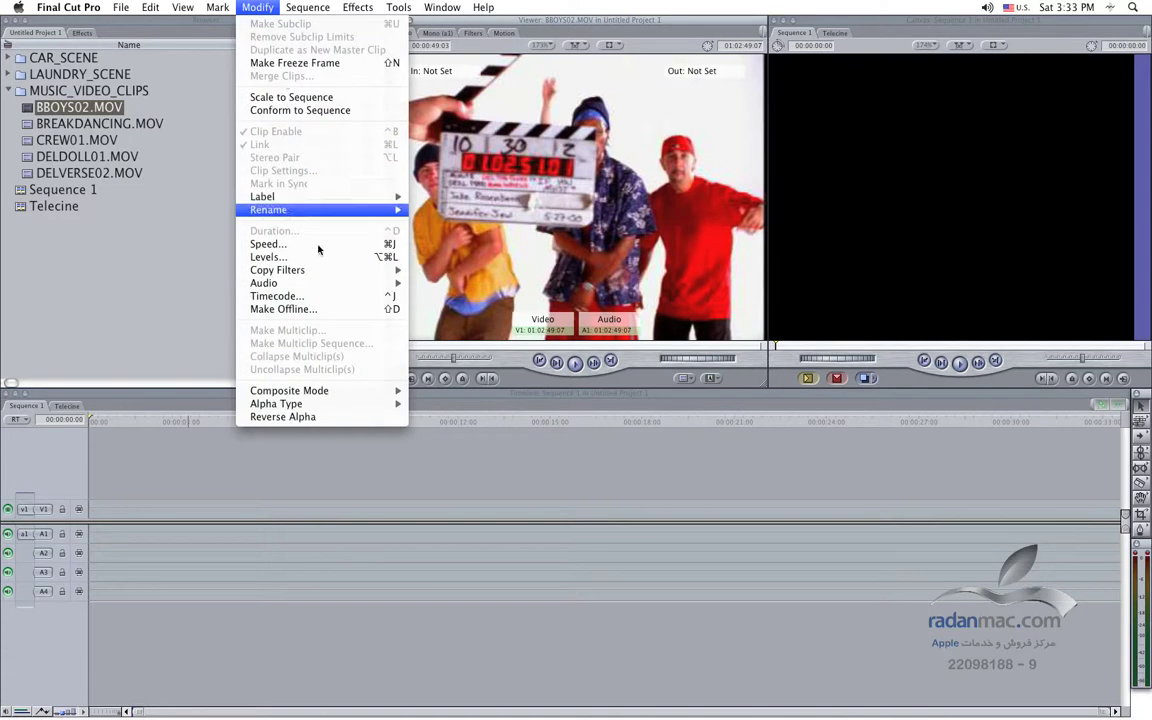
click(397, 302)
text(01025107)
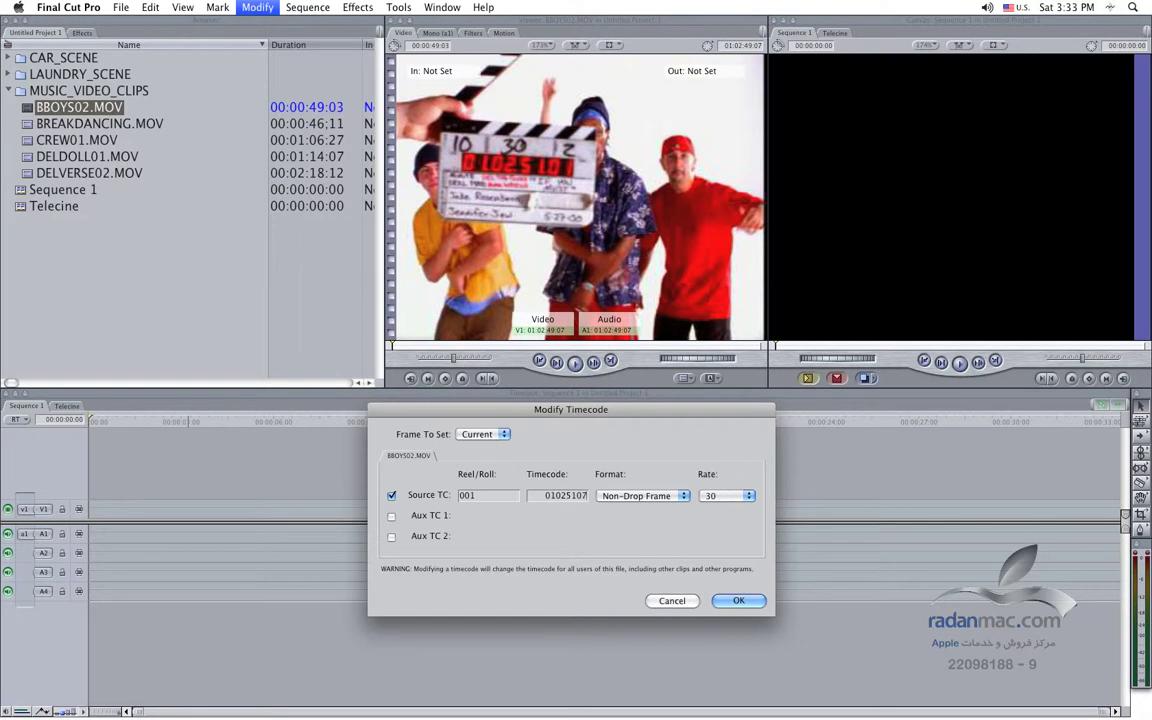
key(Tab)
key(Return)
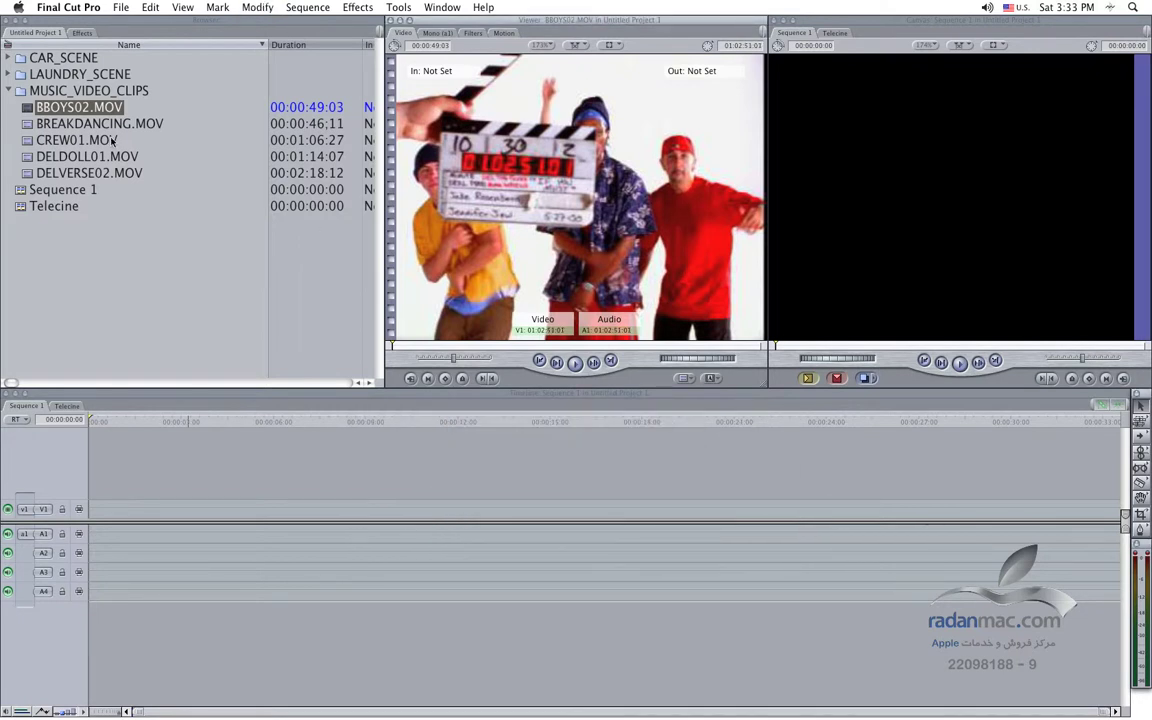
- Set CREW01.MOV's Source TC to 01:02:49:07, then load DELDOLL01.MOV in the Viewer
click(27, 140)
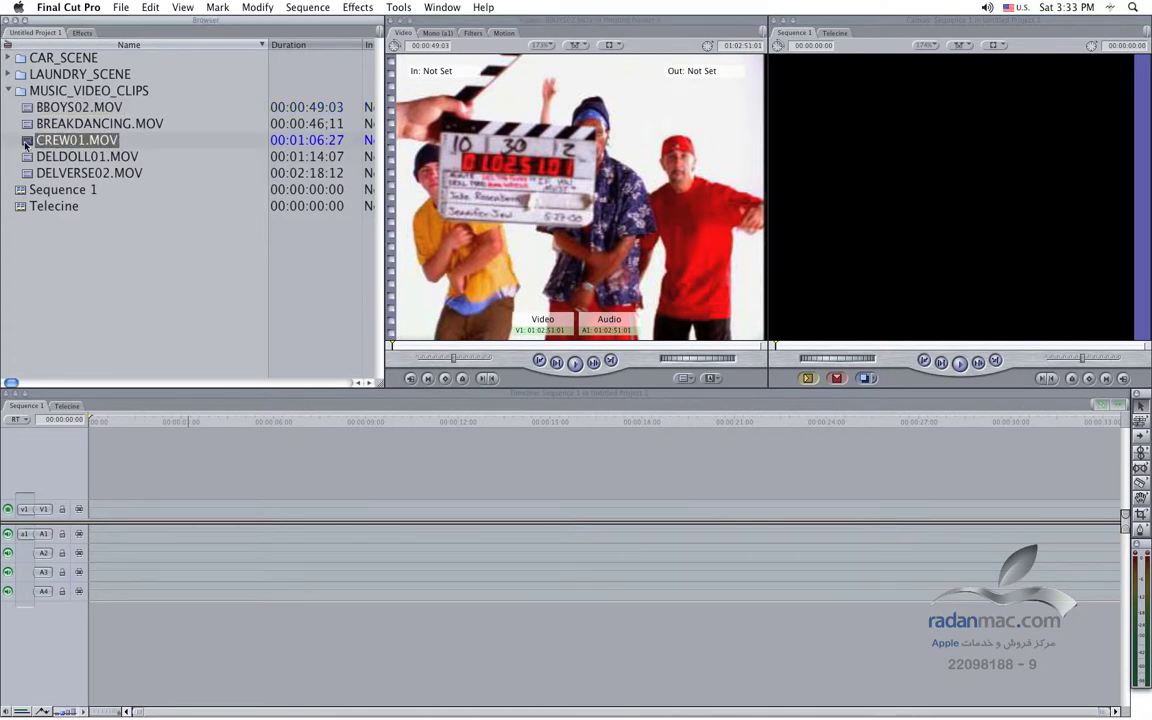
double_click(27, 140)
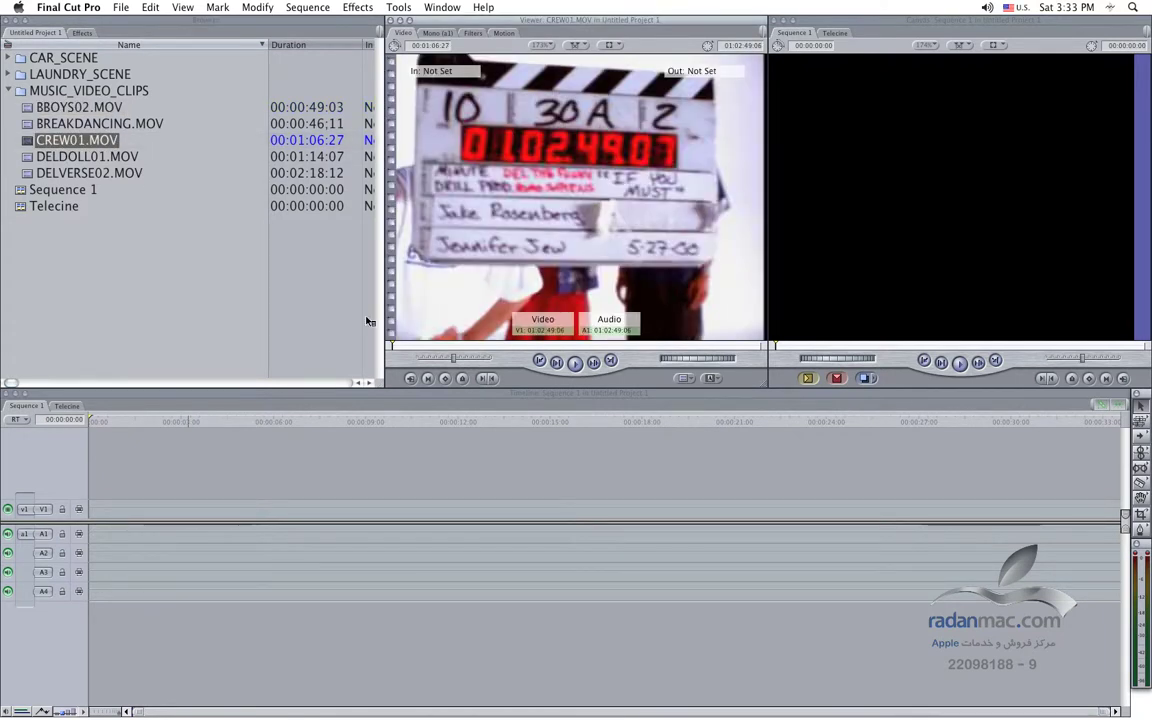
key(ctrl+t)
text(0)
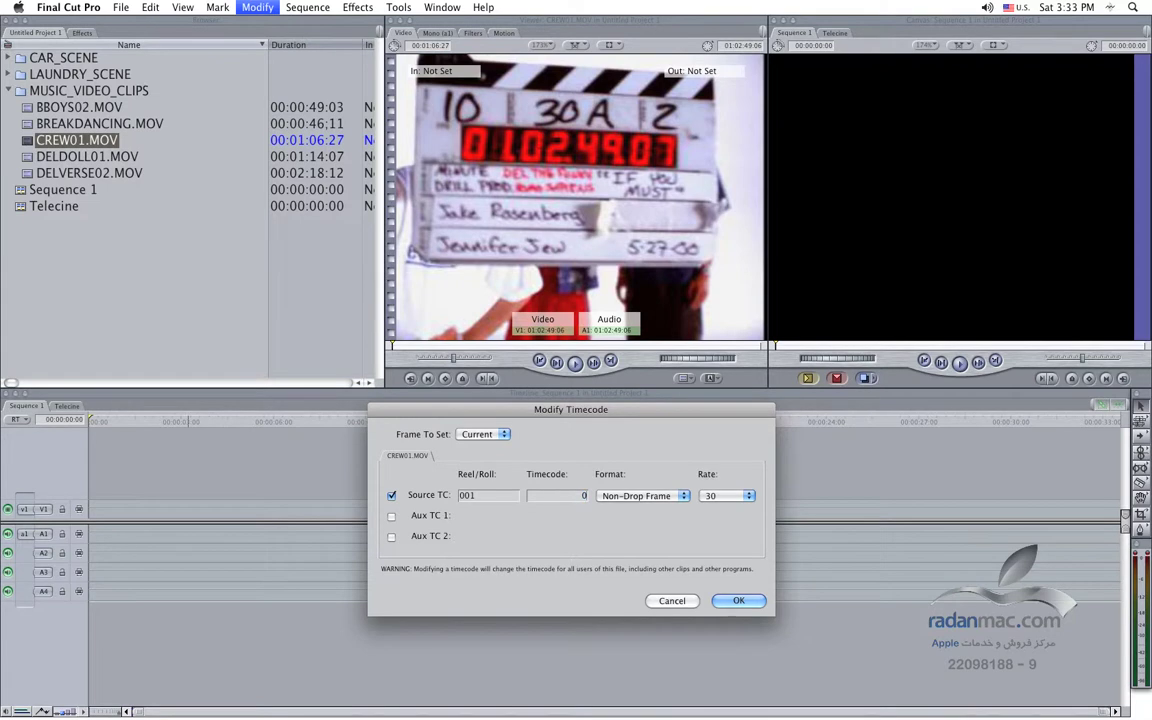
text(2:49:07)
key(Tab)
key(Return)
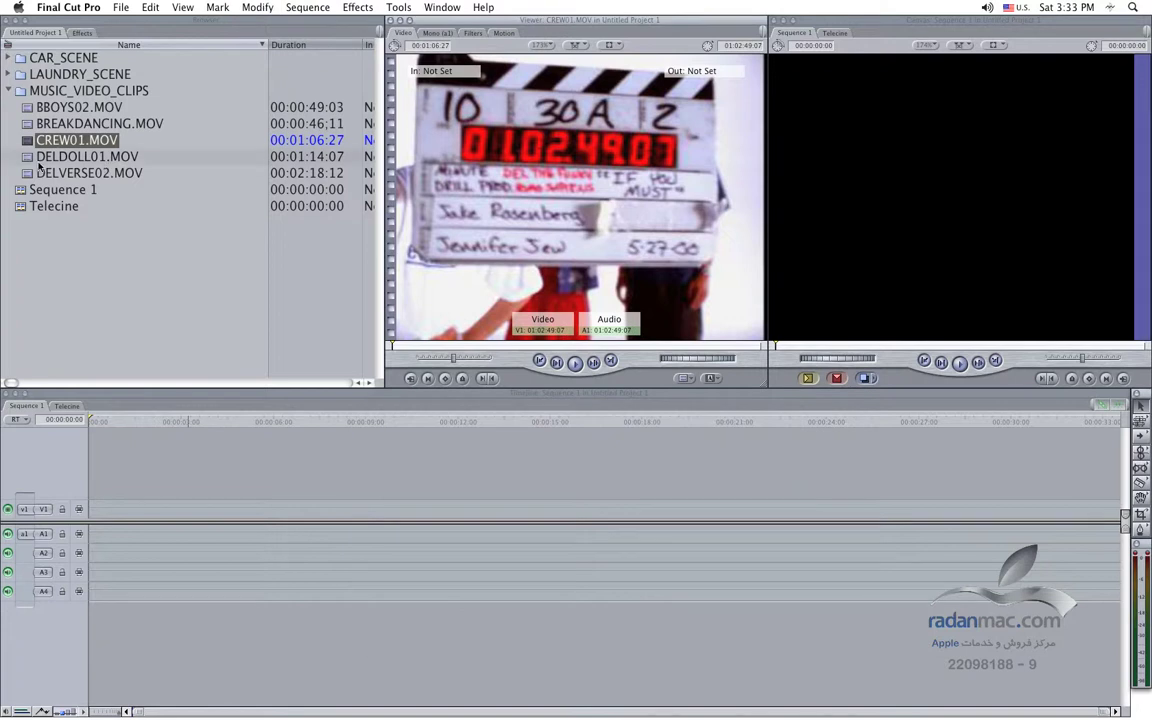
double_click(90, 156)
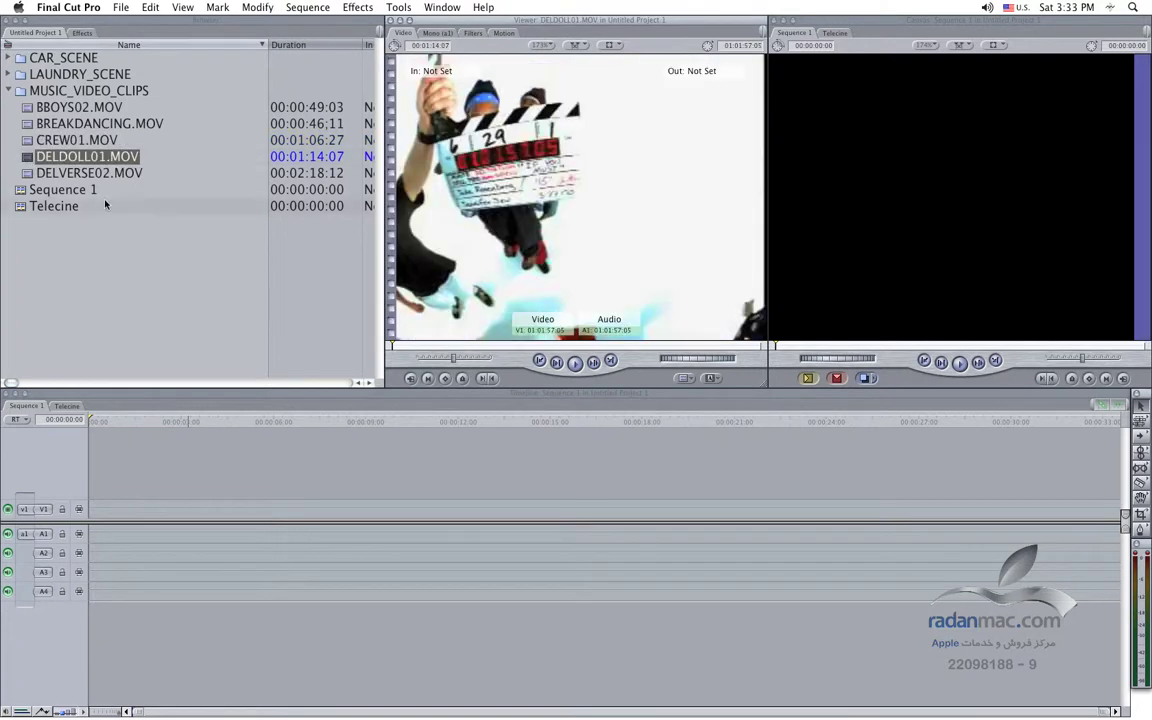
- Stamp DELDOLL01.MOV with source timecode 01:01:57:05 and load DELVERSE02.MOV into the Viewer
key(ctrl+t)
text(01:01:)
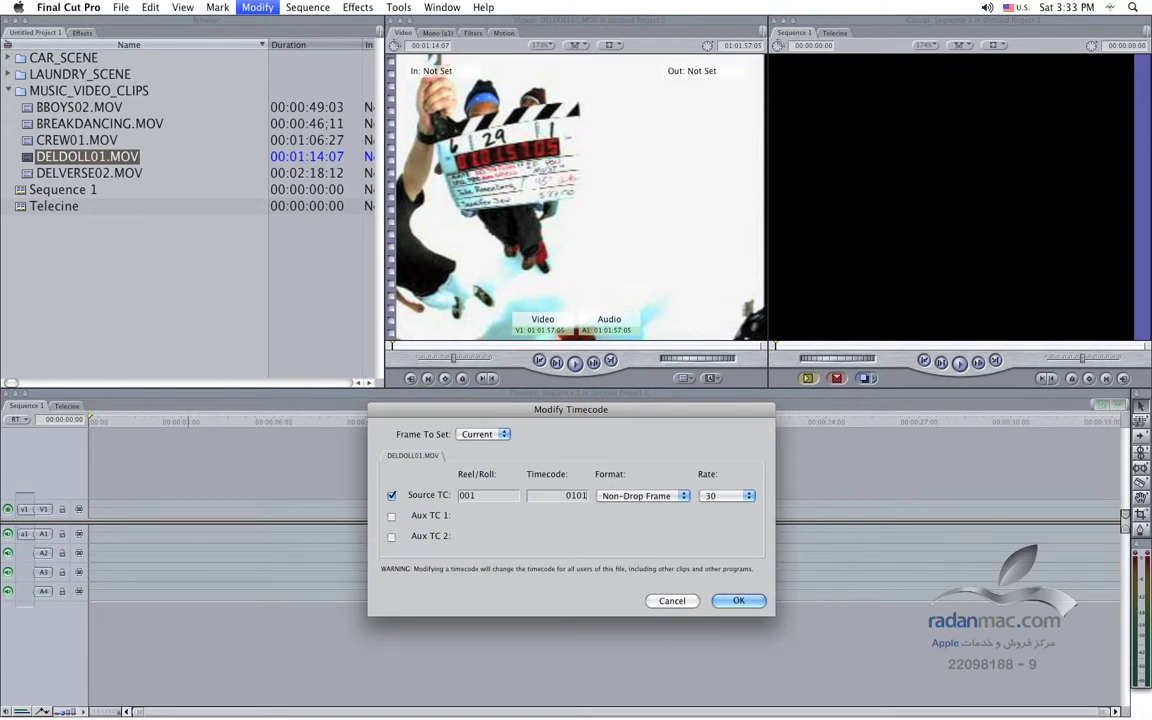
text(5)
text(7:05)
key(Tab)
key(Return)
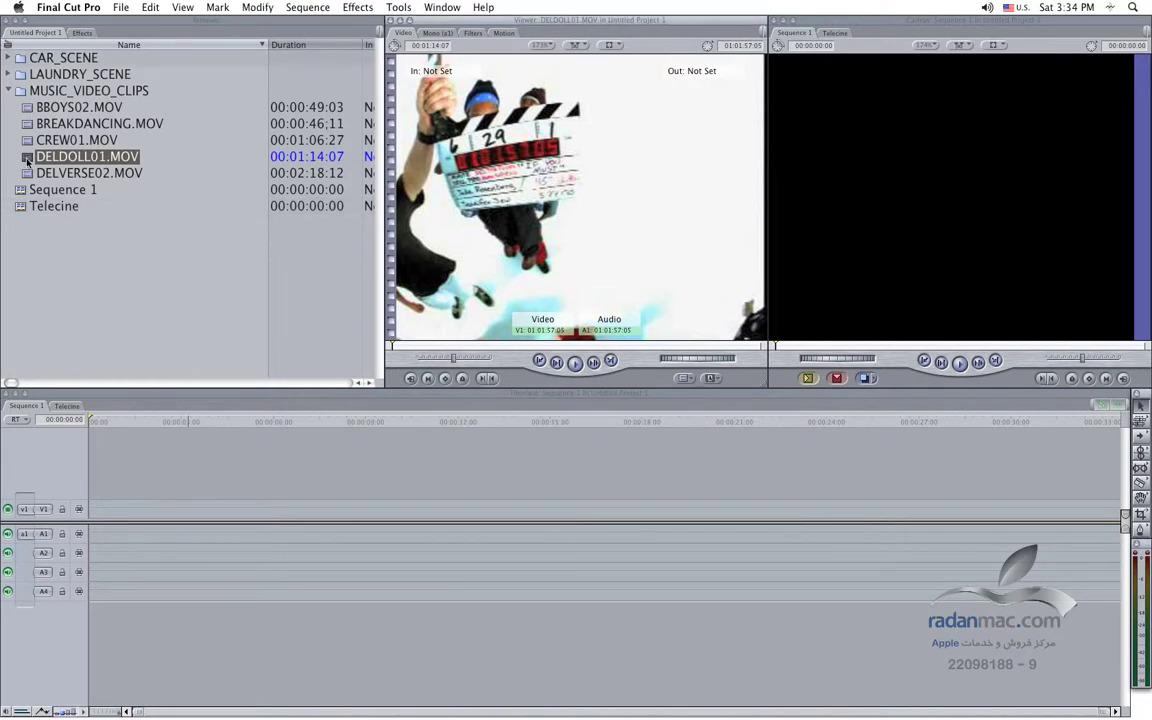
drag(28, 172, 395, 225)
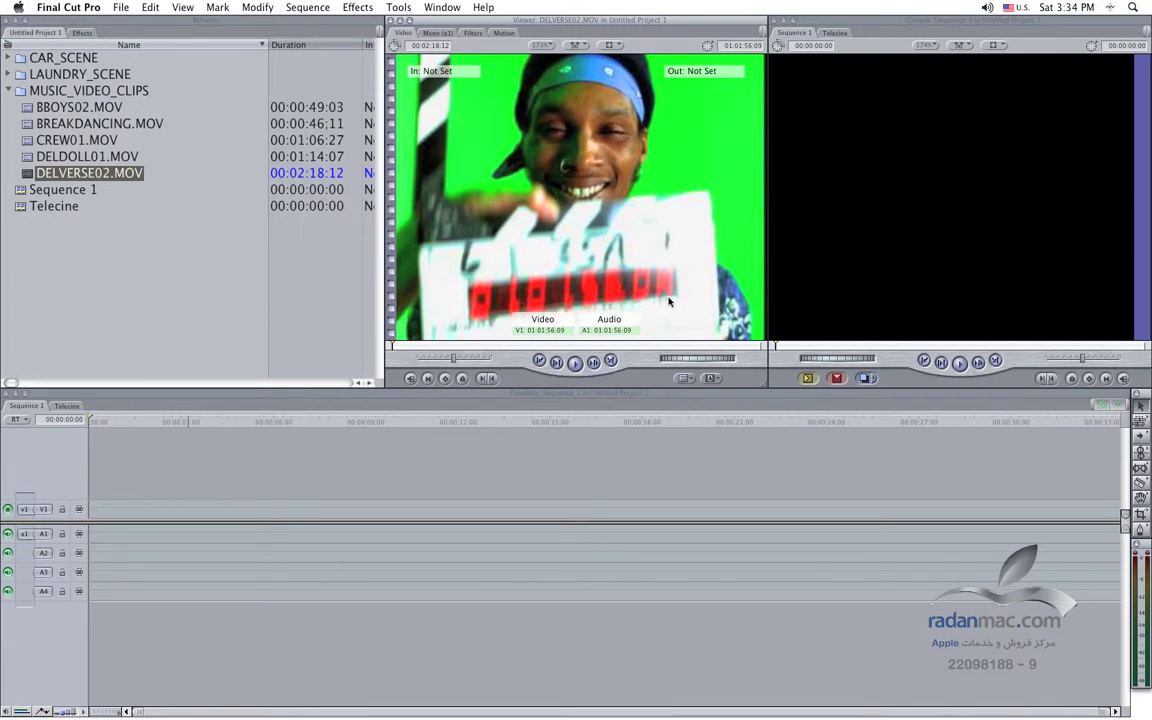
- Confirm DELVERSE02.MOV's slate frame at 01:01:56:09 and drag the clip toward the Sequence 1 timeline
key(Right)
key(Left)
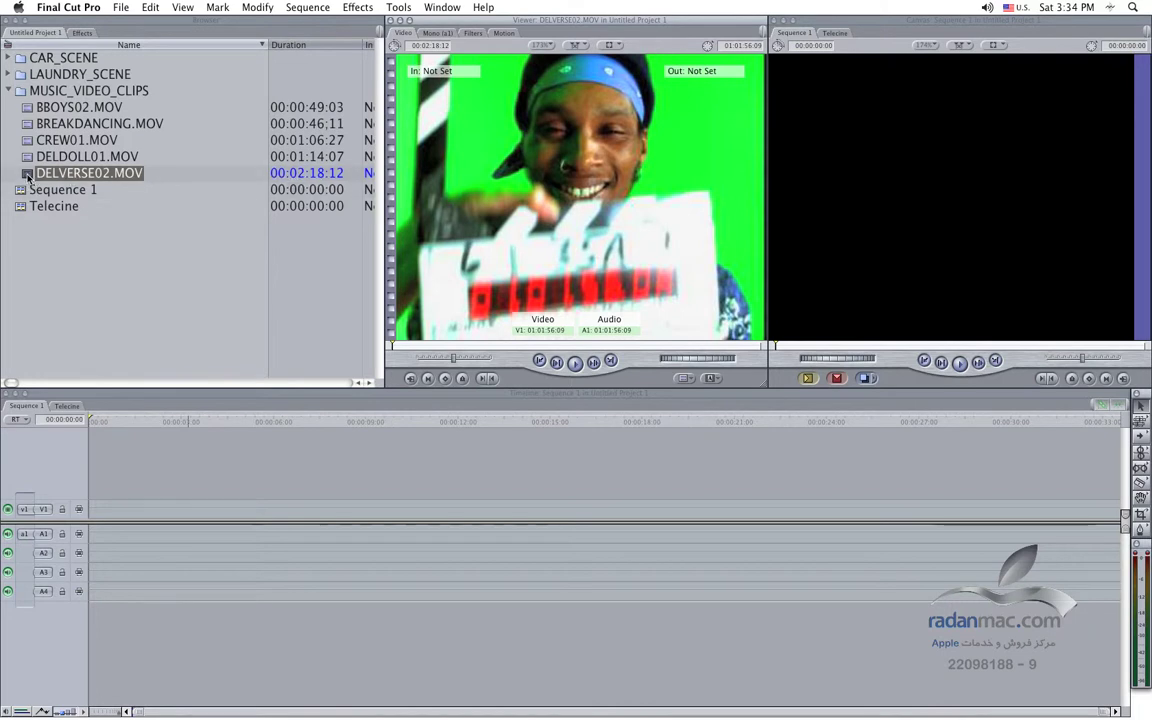
mouse_move(72, 180)
mouse_down()
mouse_move(114, 548)
mouse_move(82, 533)
mouse_up()
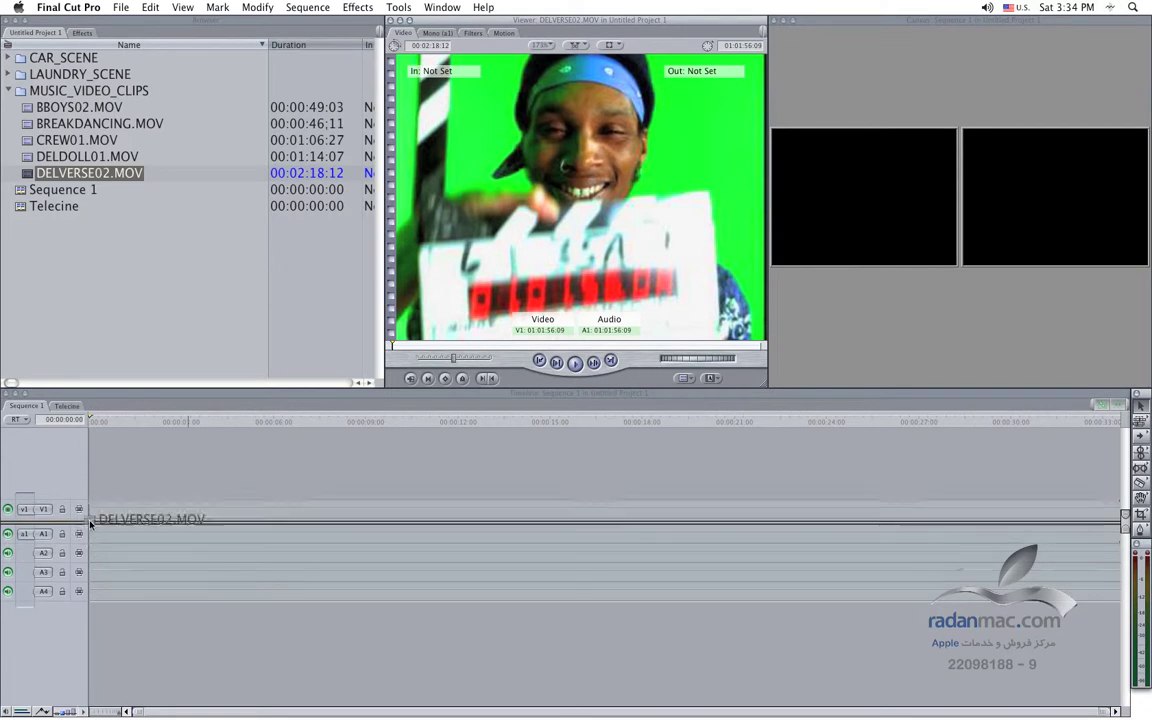
- Drop DELVERSE02.MOV on V1/A1, match the sequence settings to the clip, and fit the timeline
drag(82, 533, 91, 533)
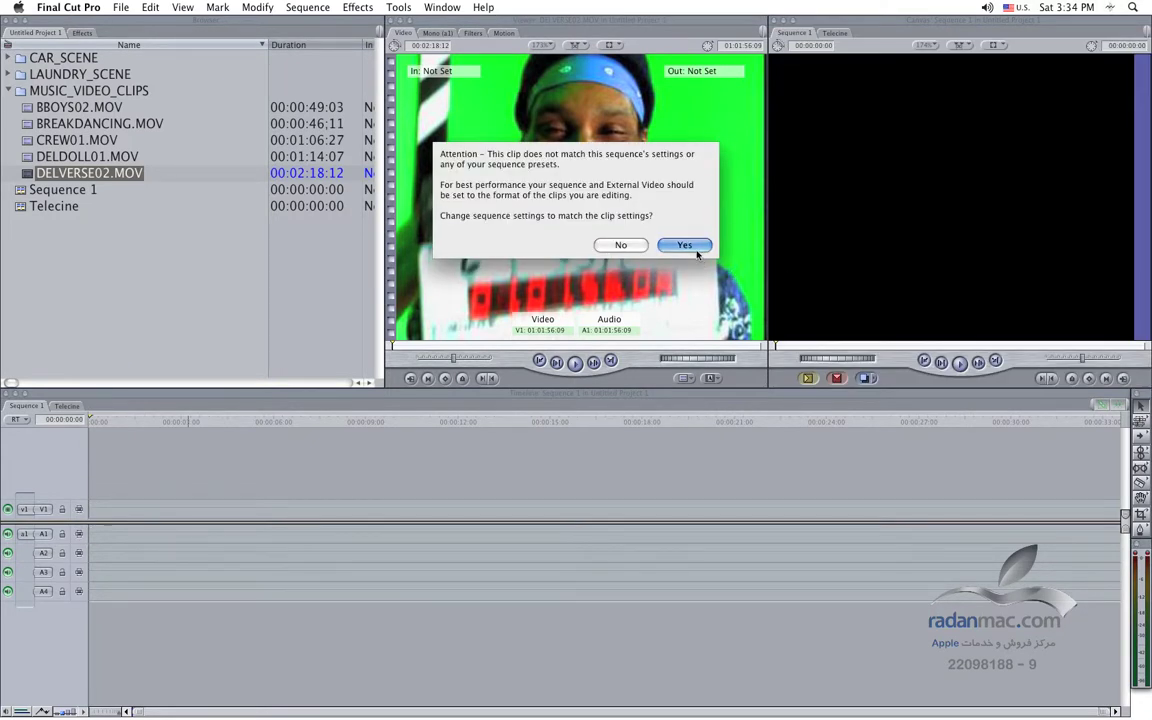
click(697, 251)
drag(411, 432, 164, 435)
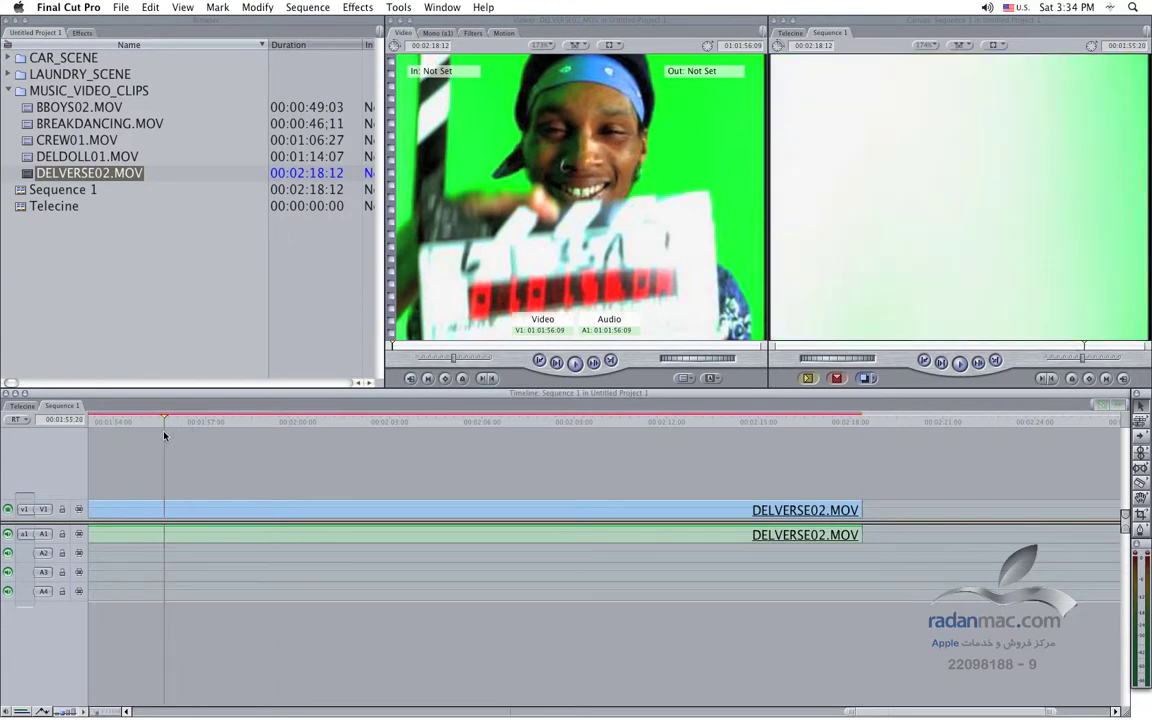
scroll(316, 458, left, 5)
key(shift+z)
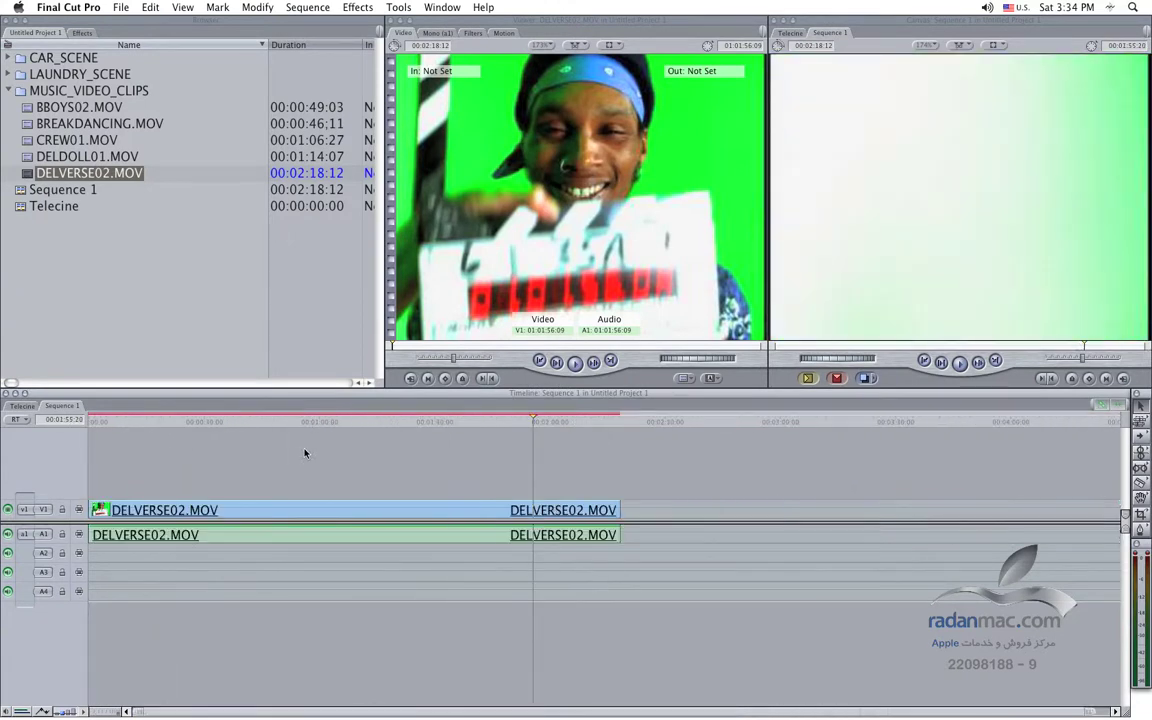
mouse_move(256, 431)
mouse_down()
mouse_move(181, 433)
mouse_move(272, 427)
mouse_move(178, 428)
mouse_up()
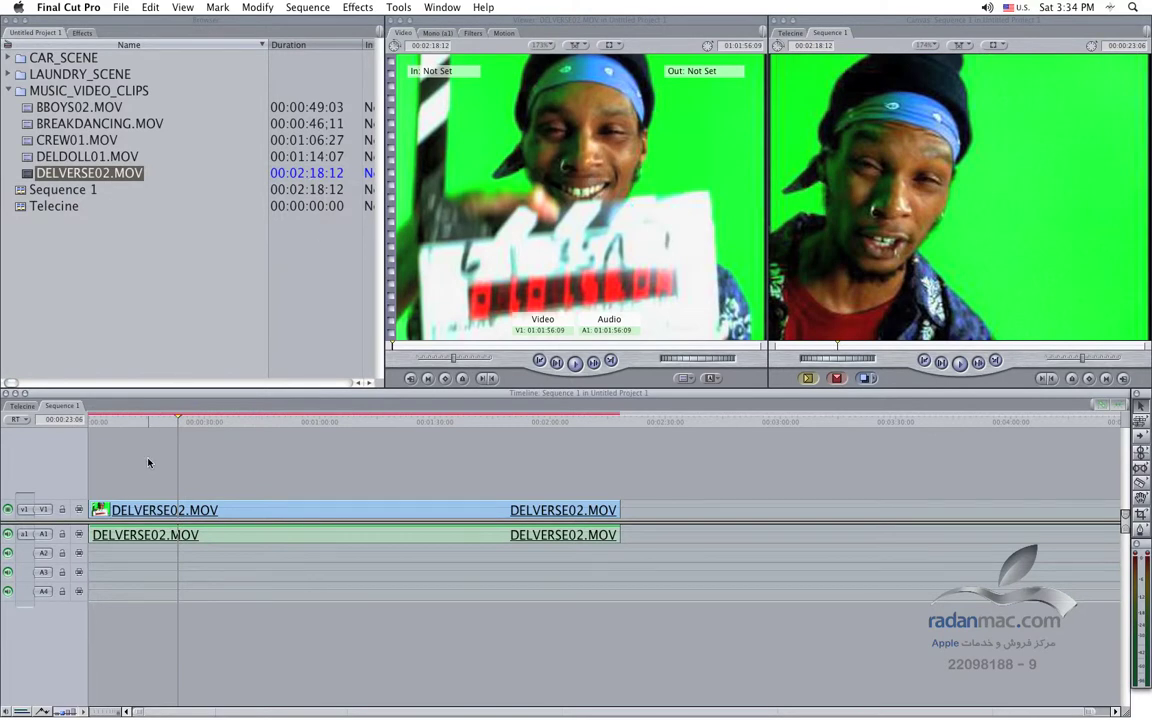
- Return the playhead to the sequence start and scroll the Browser to the Media Start column
key(Home)
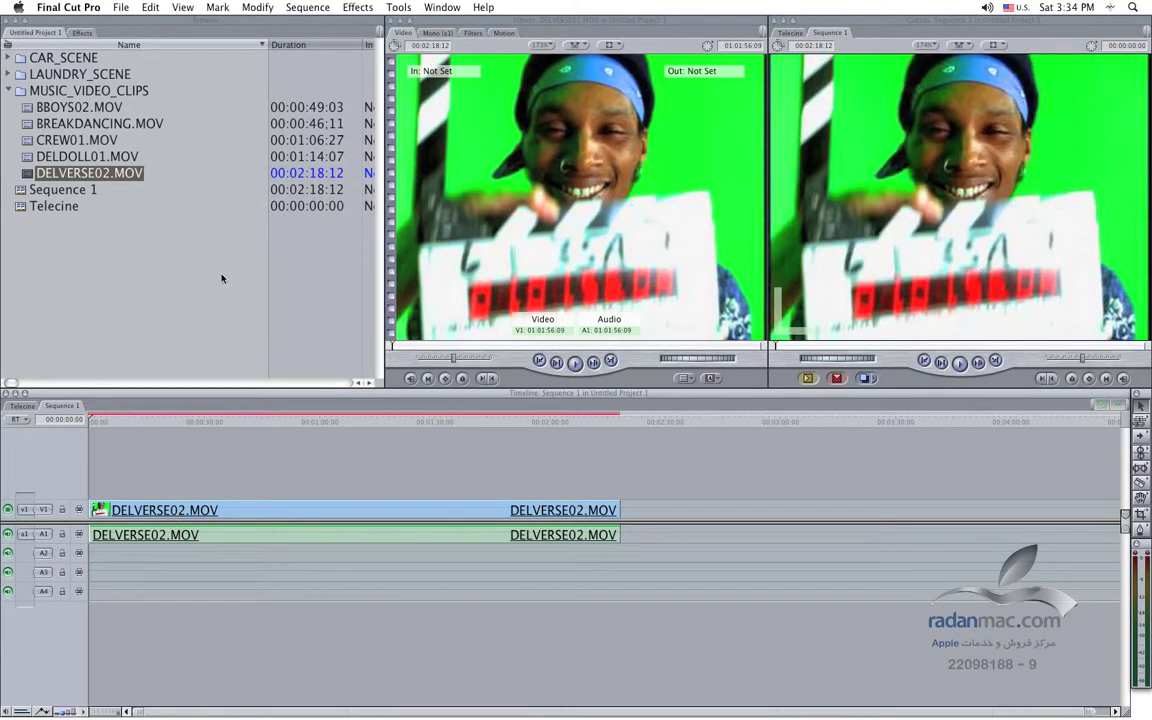
scroll(302, 273, right, 3)
scroll(302, 273, right, 3)
scroll(302, 273, right, 3)
scroll(302, 273, right, 3)
scroll(302, 273, left, 2)
scroll(302, 273, right, 2)
scroll(302, 273, left, 2)
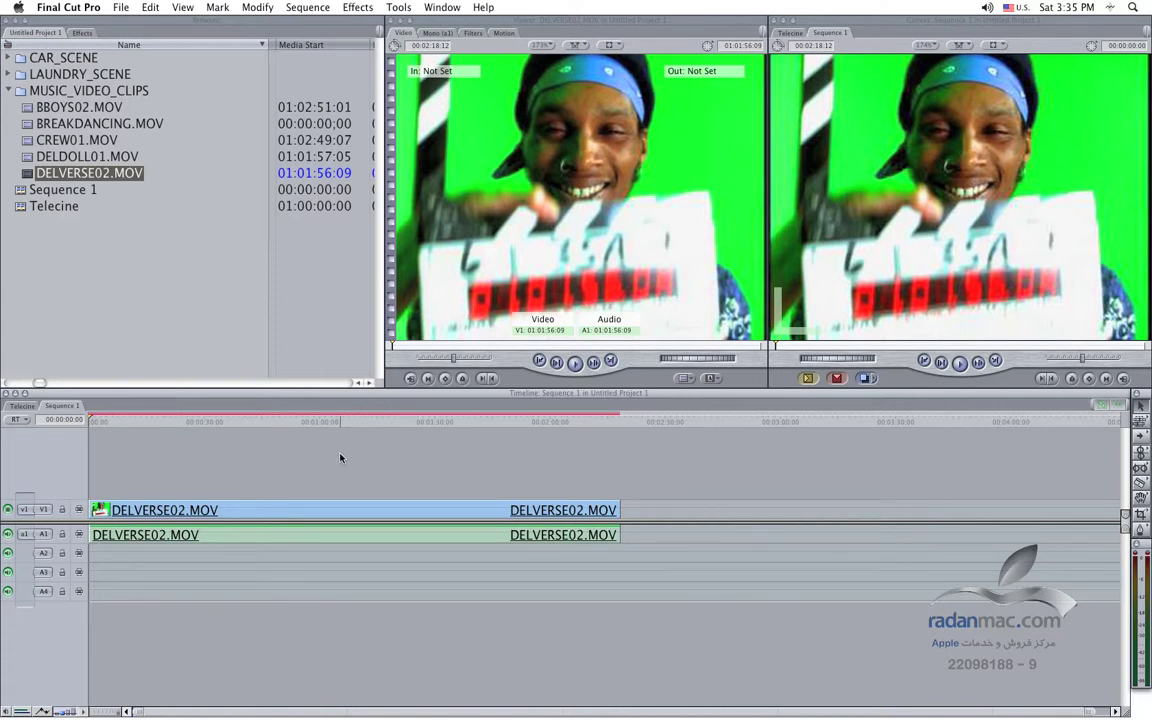
- Try making a multiclip from all four clips, then dismiss the frame-rate mismatch alert
shift+click(80, 157)
super+click(66, 138)
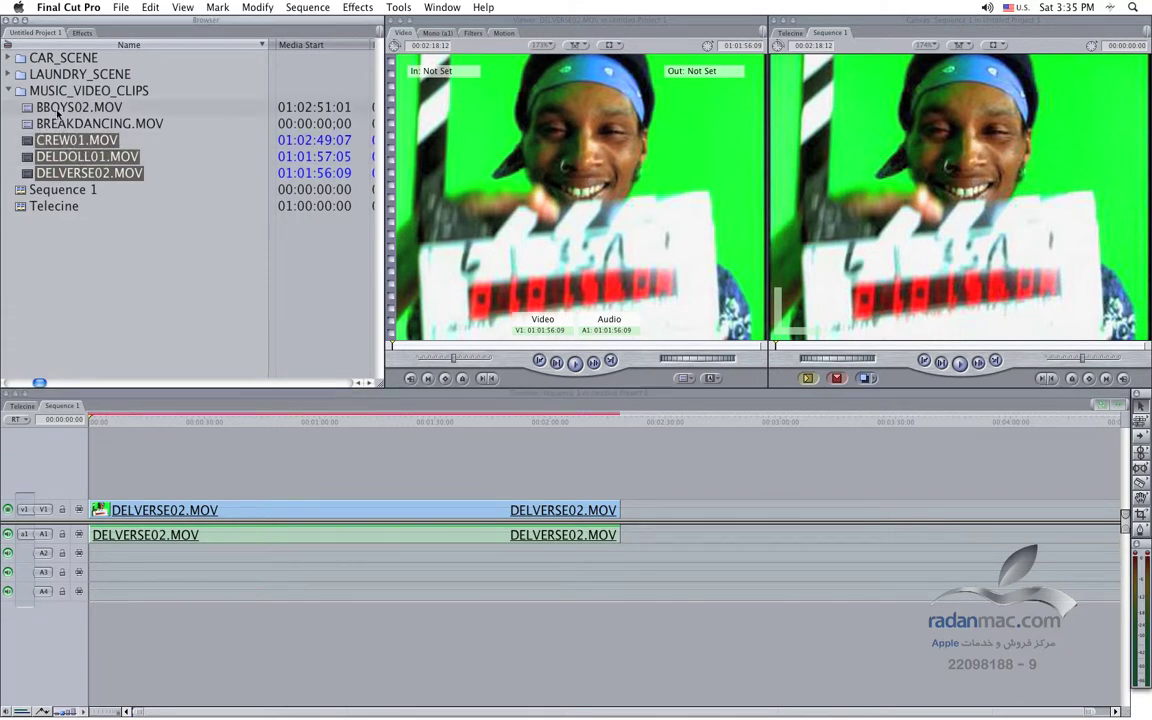
super+click(52, 104)
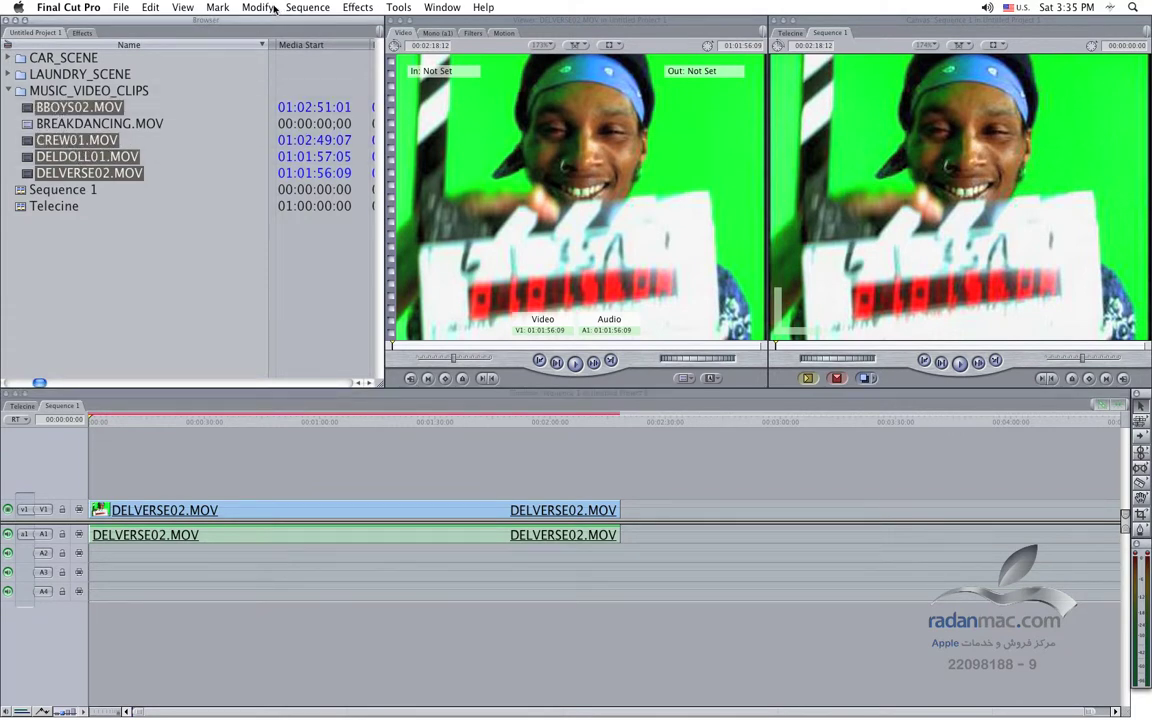
click(259, 7)
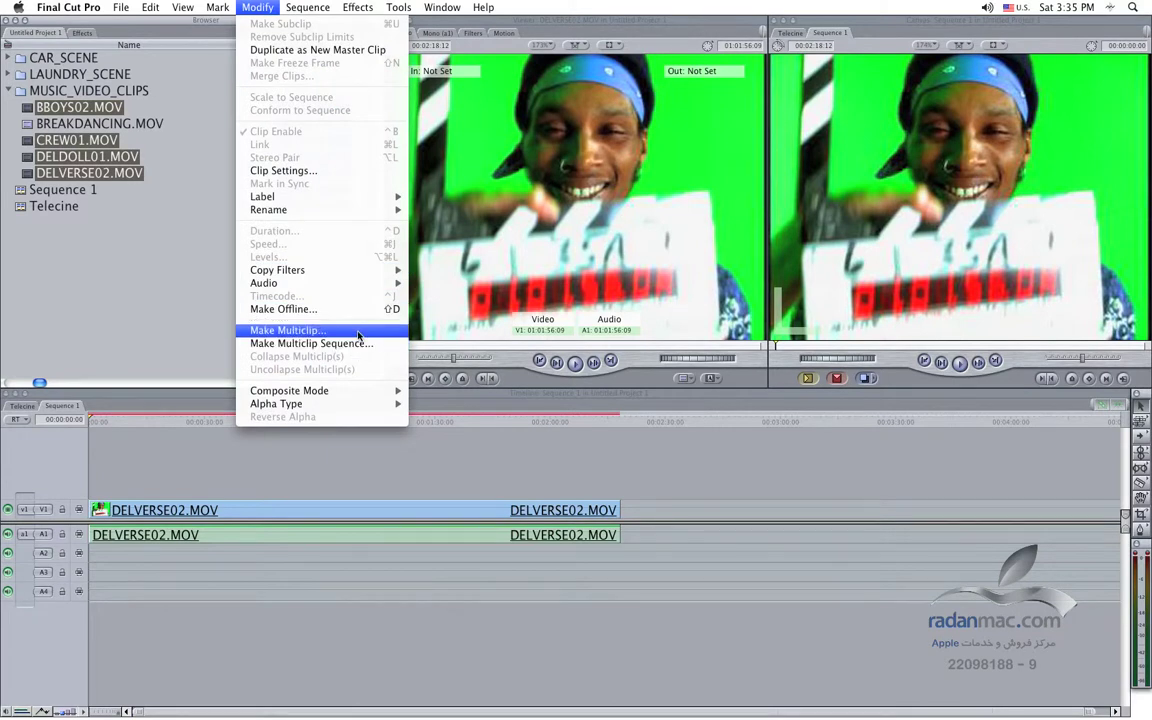
click(358, 333)
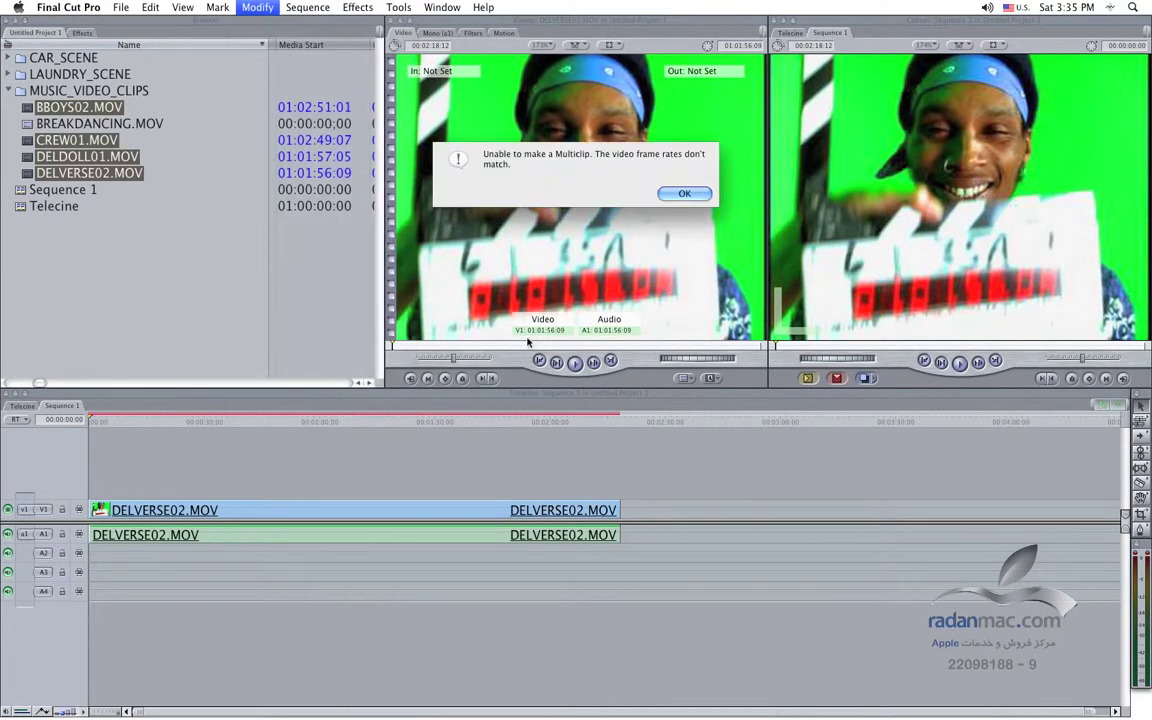
click(686, 194)
- Reselect only CREW01.MOV, DELDOLL01.MOV and DELVERSE02.MOV, leaving BBOYS02.MOV out
scroll(280, 281, right, 10)
scroll(280, 281, right, 3)
scroll(280, 281, right, 3)
scroll(280, 281, right, 3)
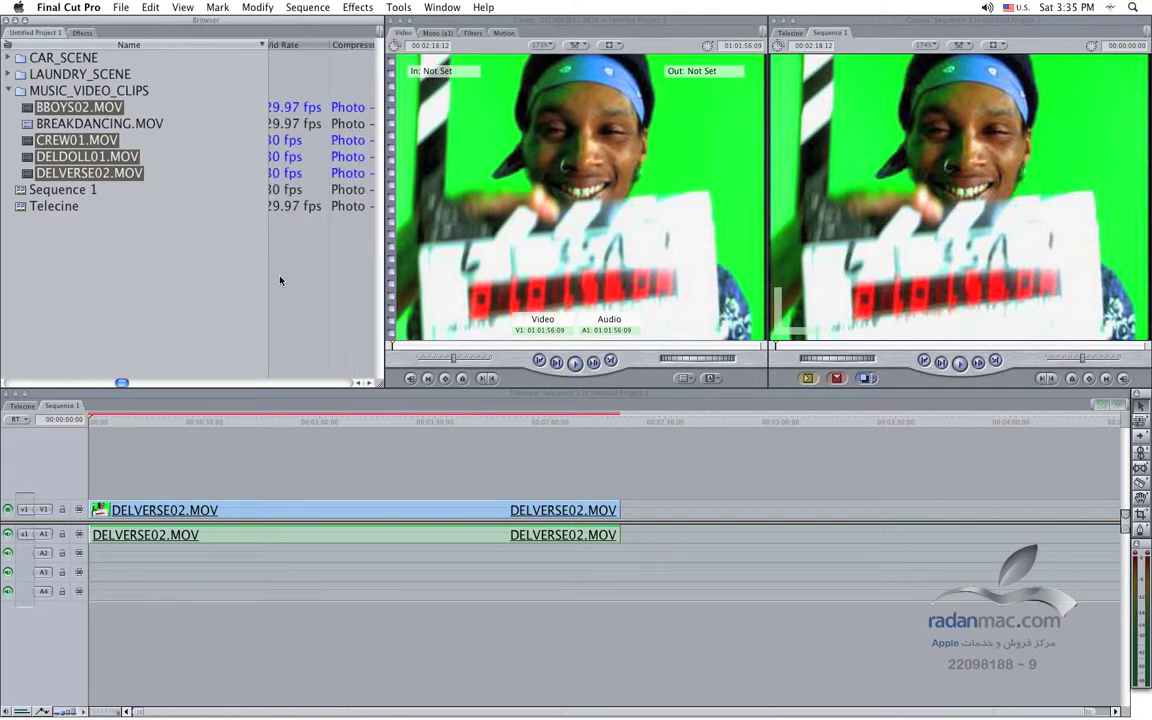
scroll(280, 280, left, 2)
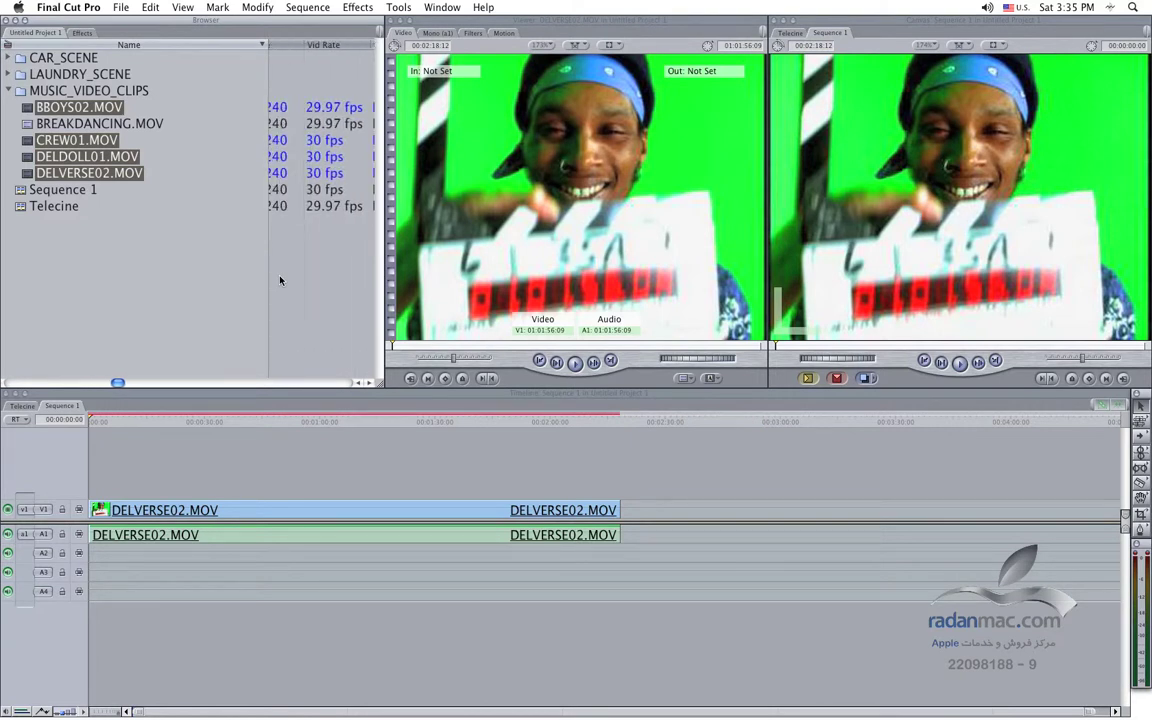
super+click(75, 107)
click(75, 107)
key(super+shift+a)
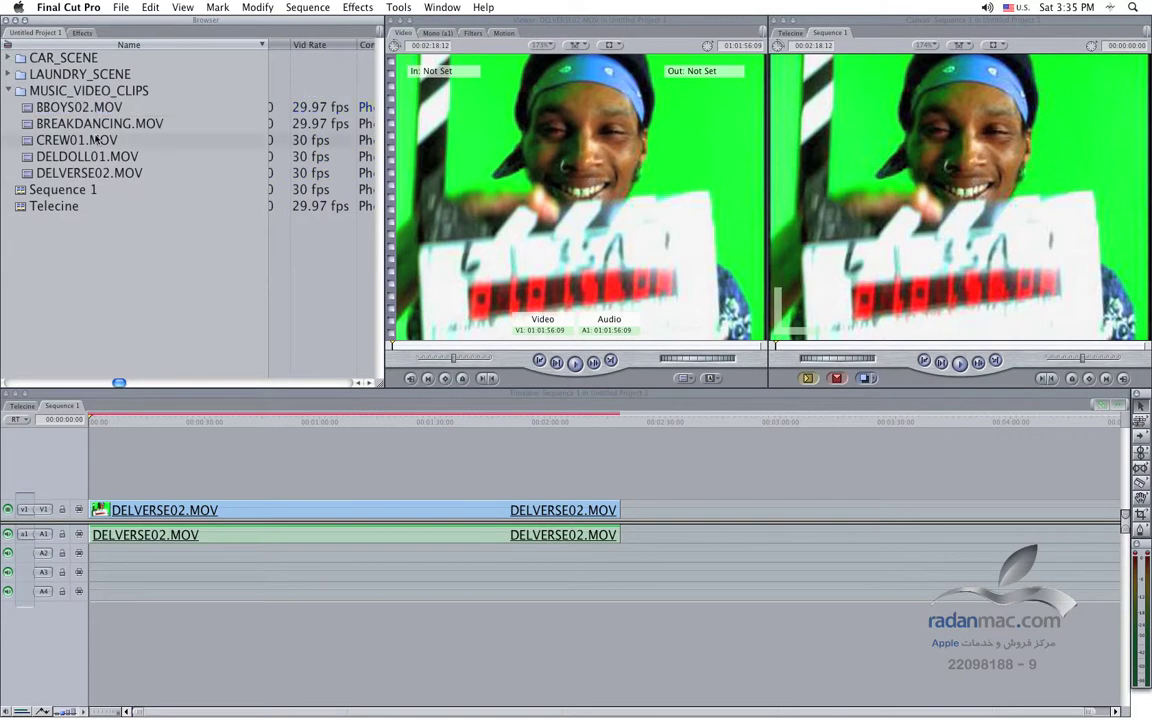
click(97, 140)
super+click(84, 156)
super+click(100, 173)
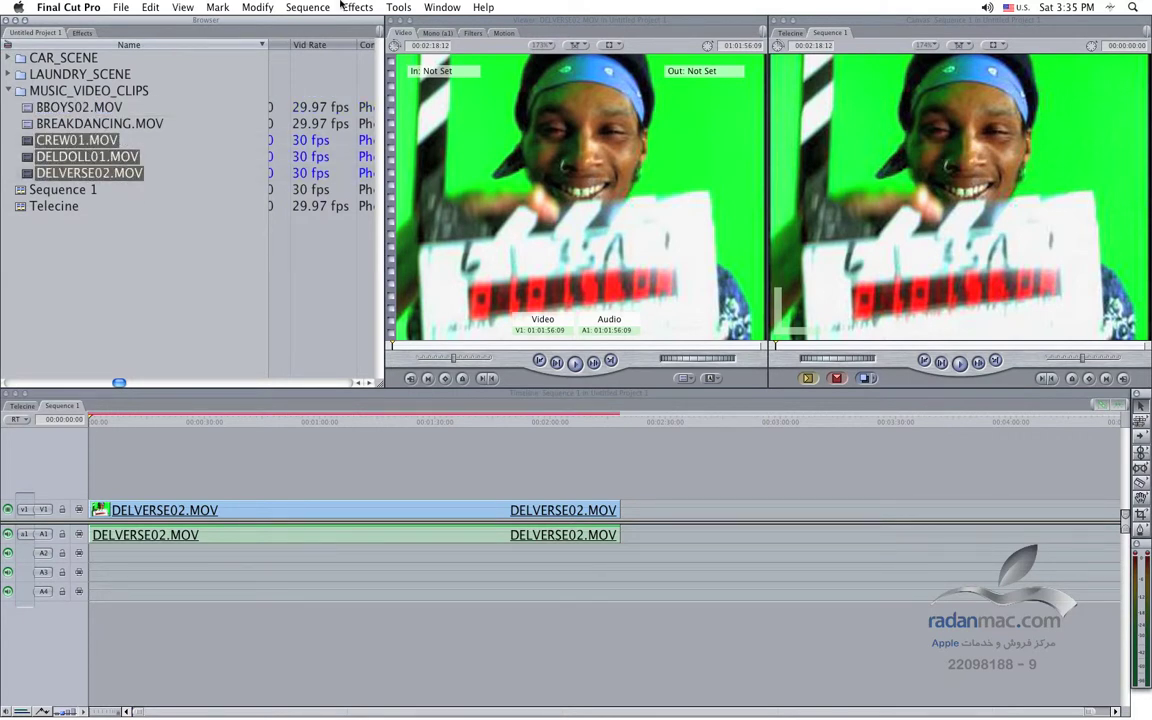
- Make a multiclip of the three 30 fps clips synchronized by Timecode, producing CREW01.MOV [1]-Multiclip 2
click(307, 7)
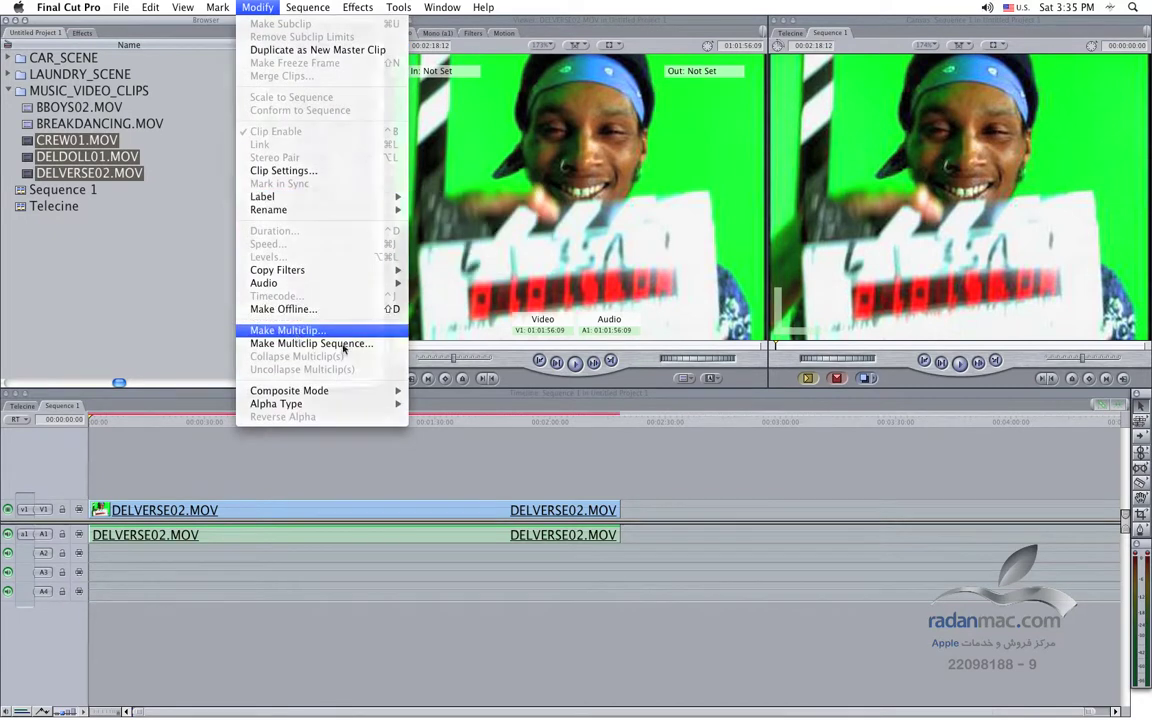
click(290, 330)
click(338, 350)
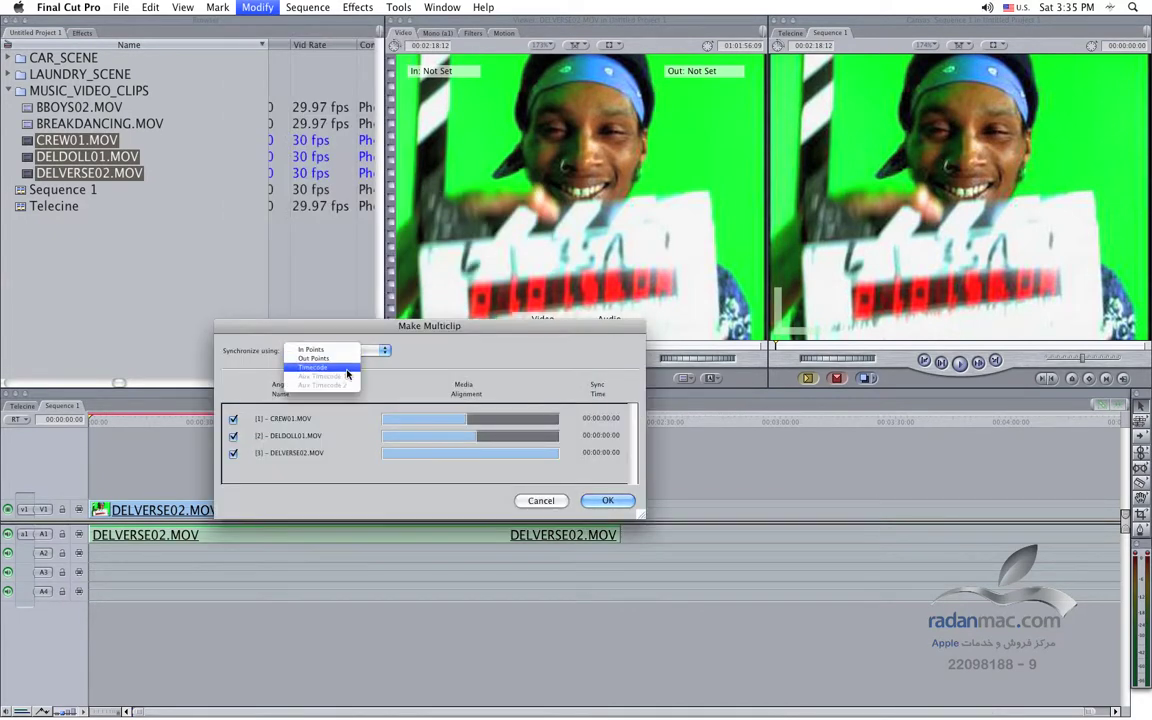
click(318, 362)
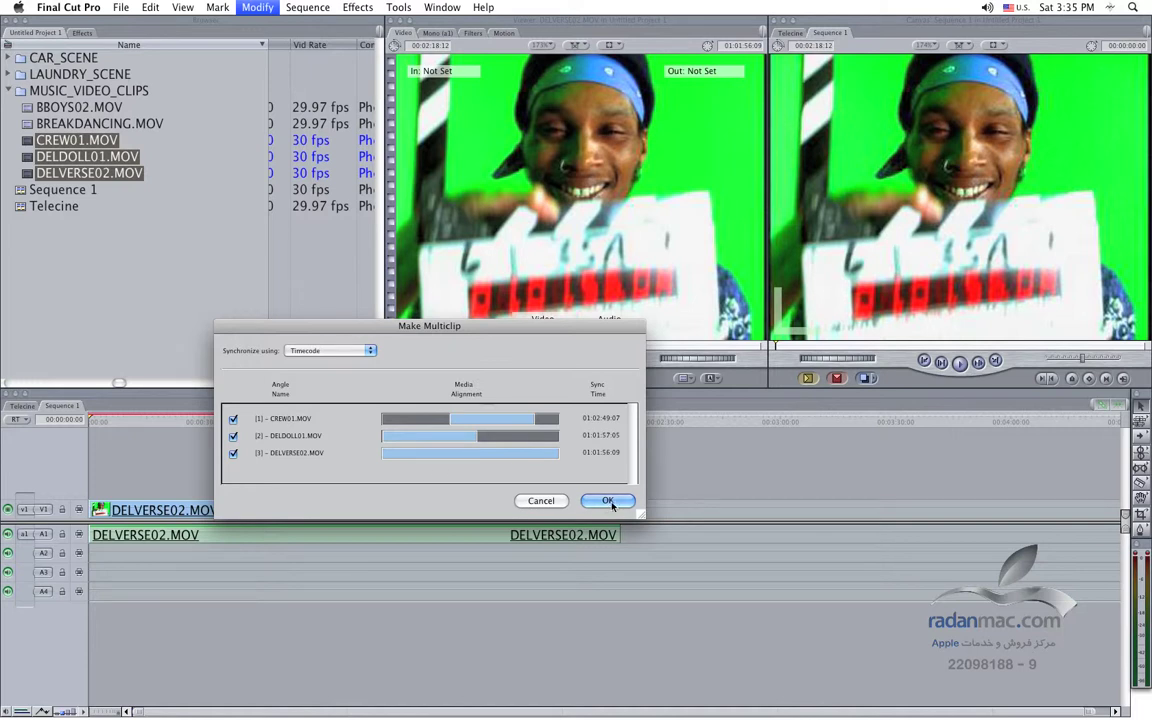
click(330, 350)
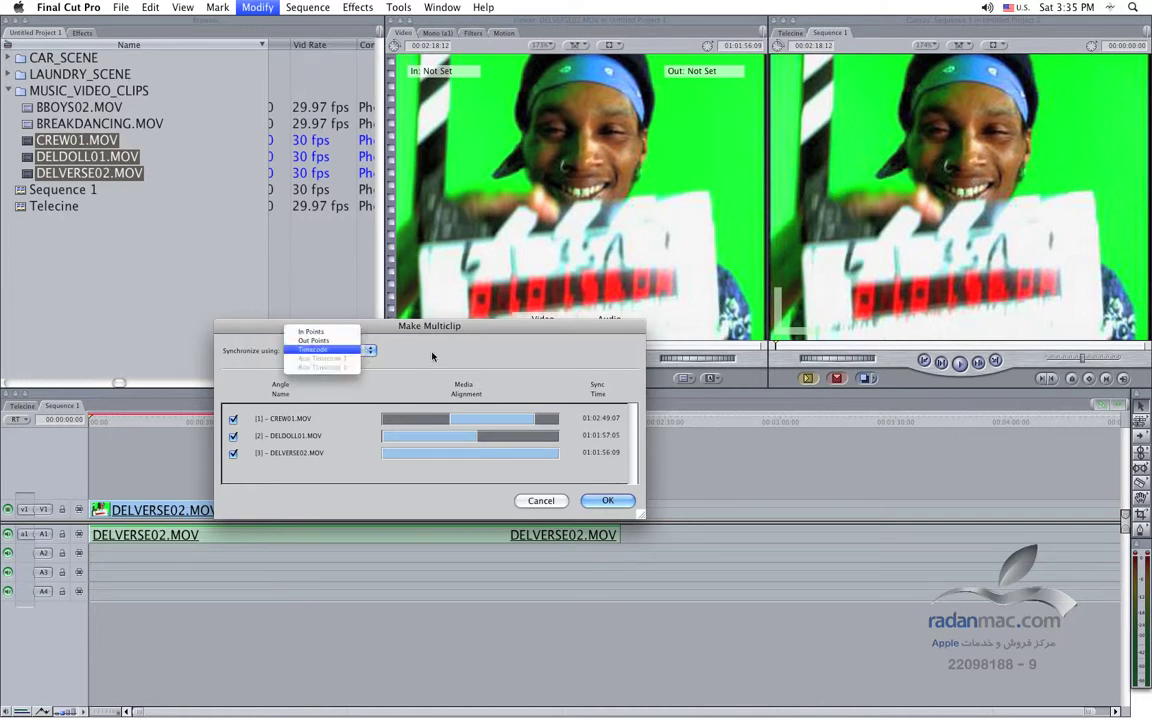
click(325, 363)
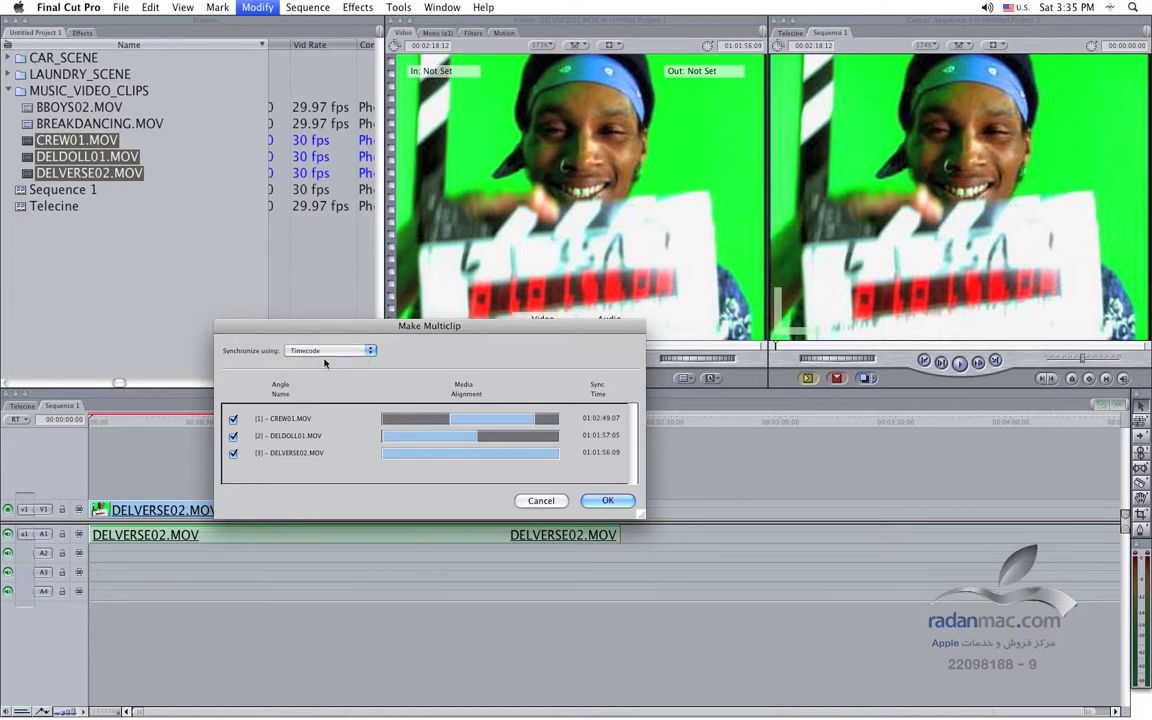
click(609, 500)
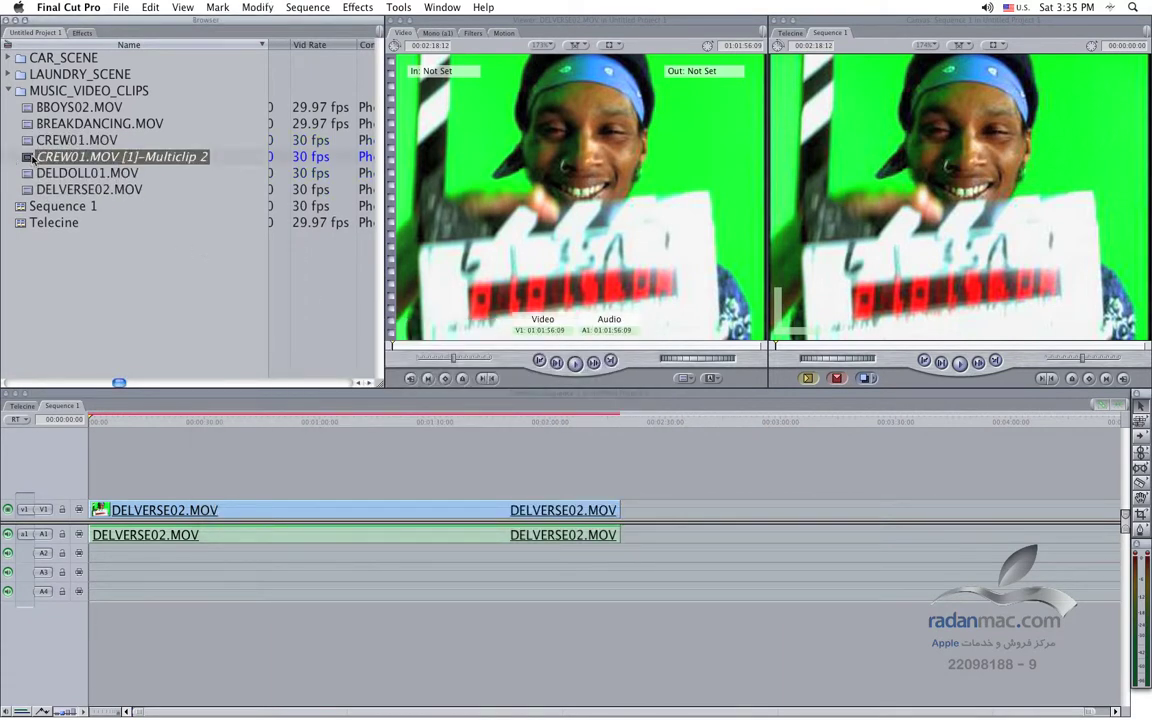
- Load the new multiclip in the Viewer and scrub through its side-by-side angles
double_click(33, 158)
click(425, 349)
mouse_move(425, 349)
mouse_down()
mouse_move(579, 346)
mouse_move(569, 347)
mouse_up()
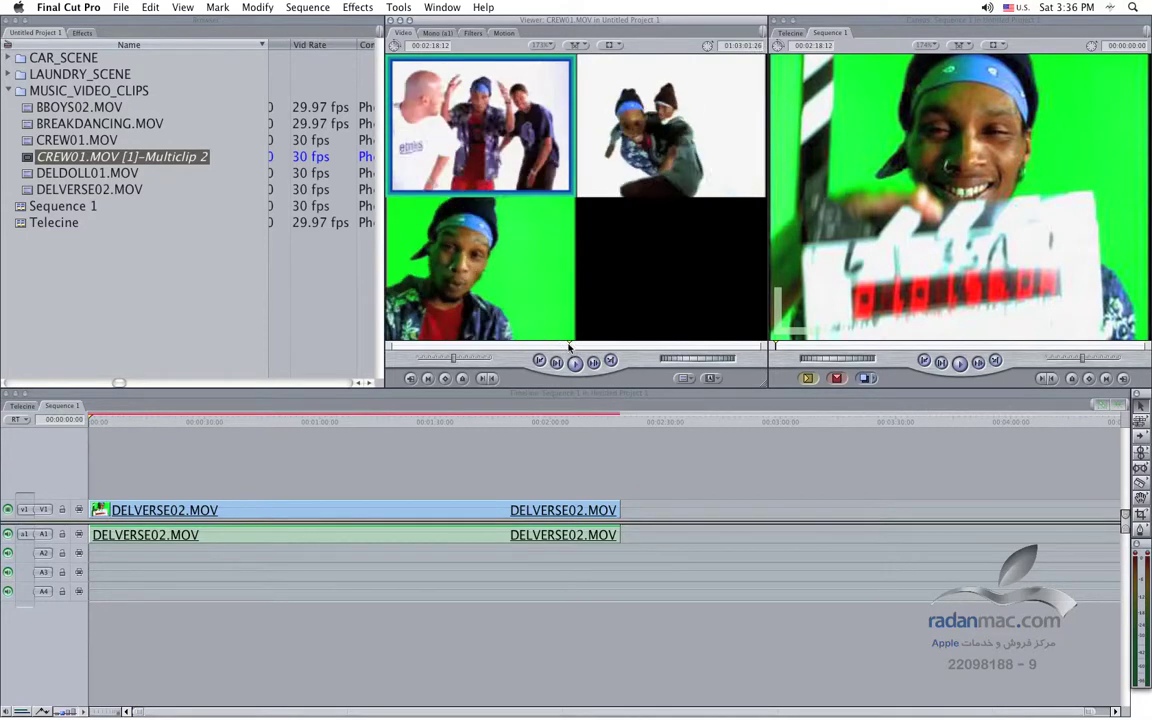
drag(569, 347, 582, 348)
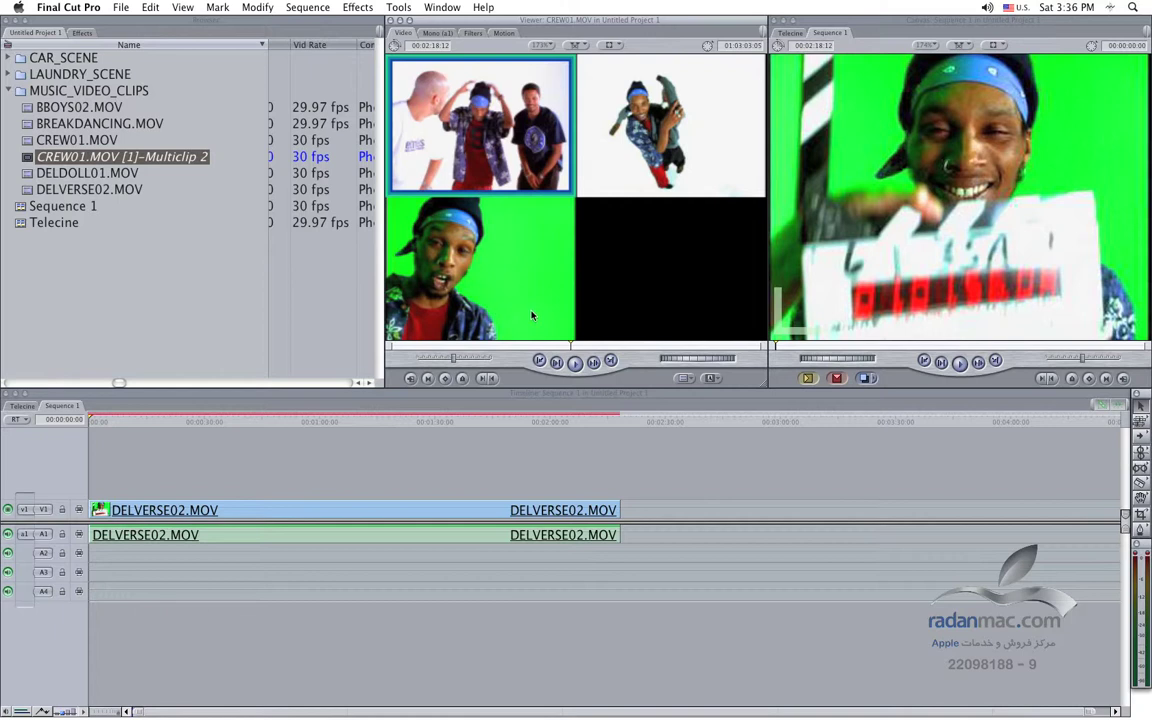
drag(560, 344, 561, 345)
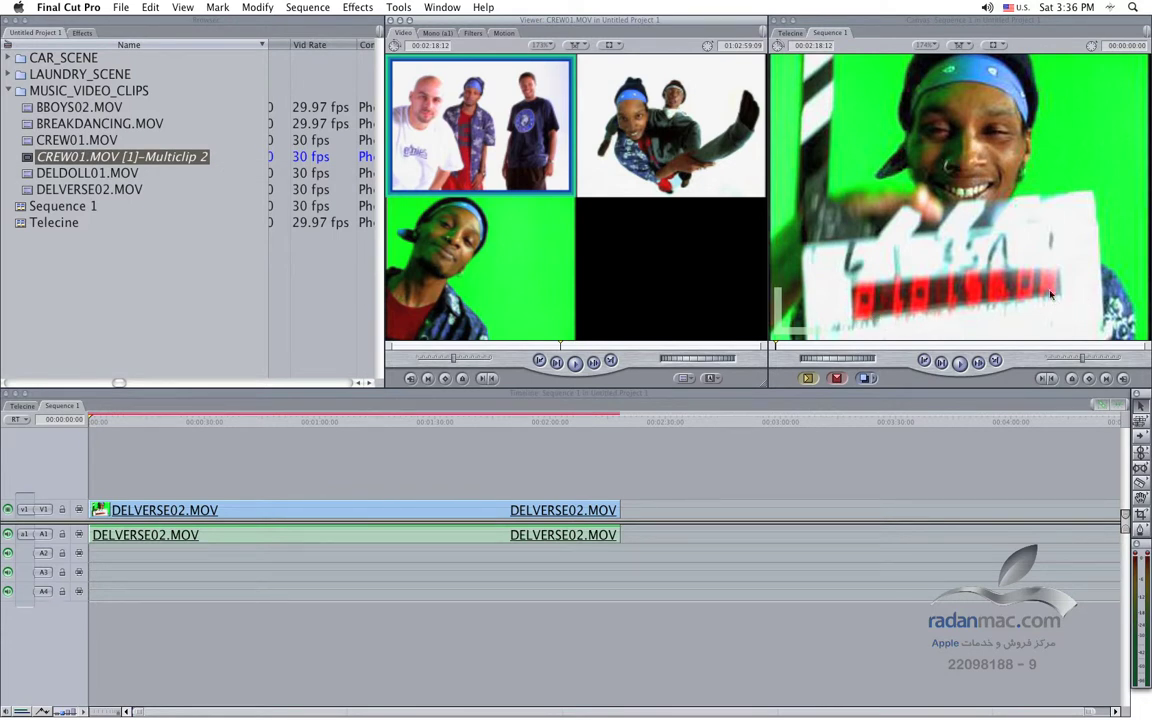
scroll(325, 288, left, 5)
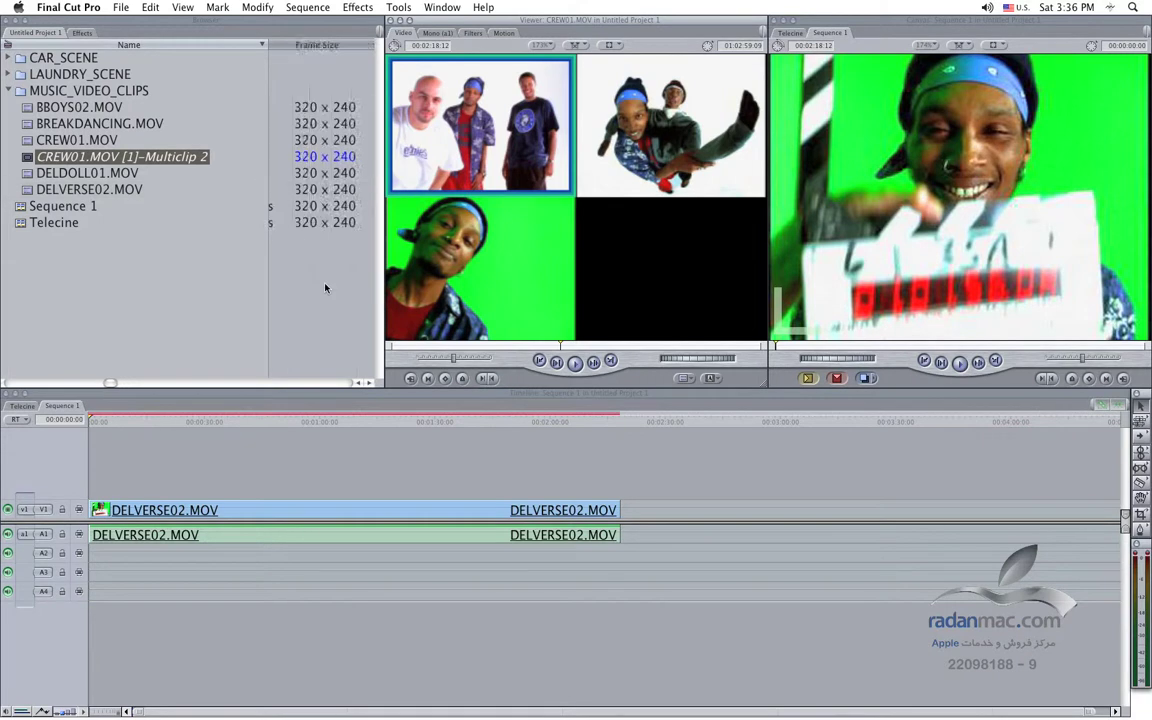
scroll(325, 288, left, 5)
scroll(325, 288, left, 2)
scroll(325, 288, left, 2)
scroll(325, 288, left, 2)
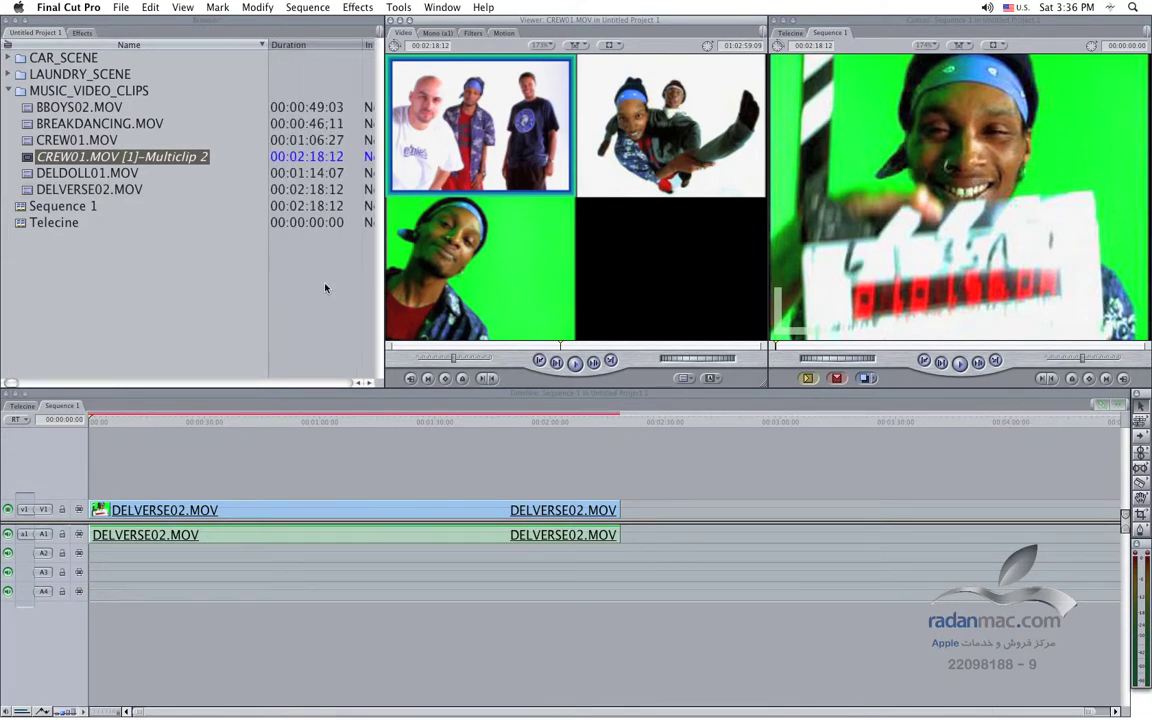
- Clear the clip selection, scrub once more, and open Sequence 1's settings with Cmd-0
click(110, 272)
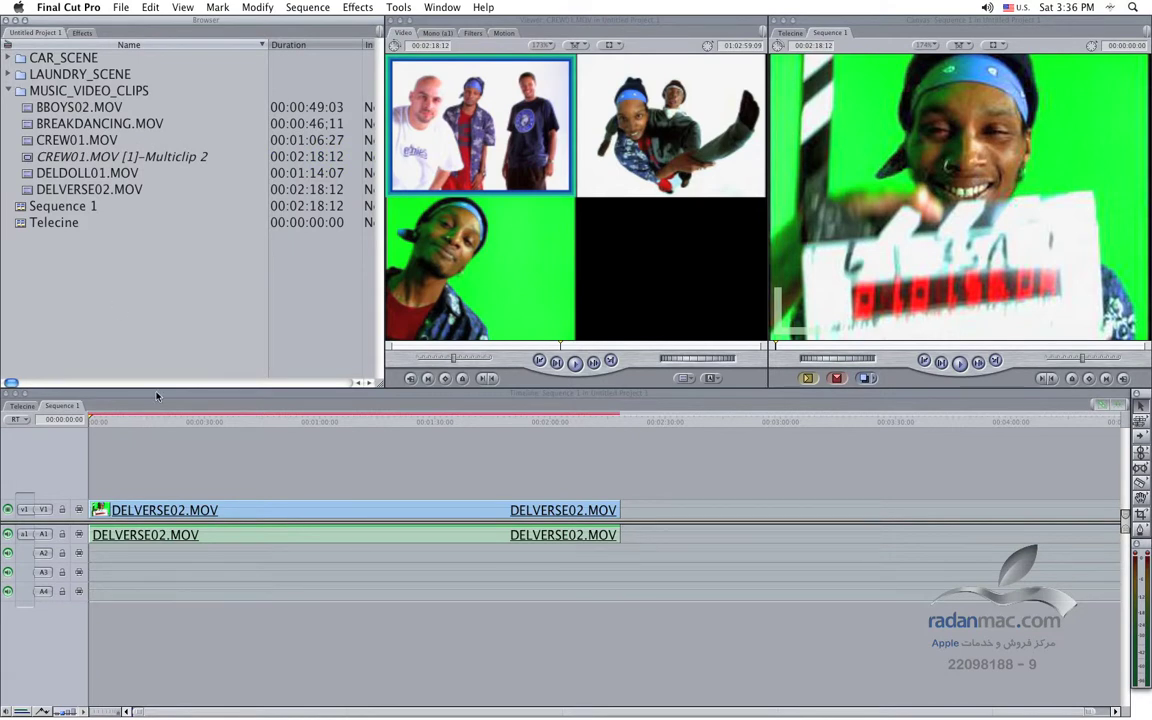
drag(535, 347, 542, 347)
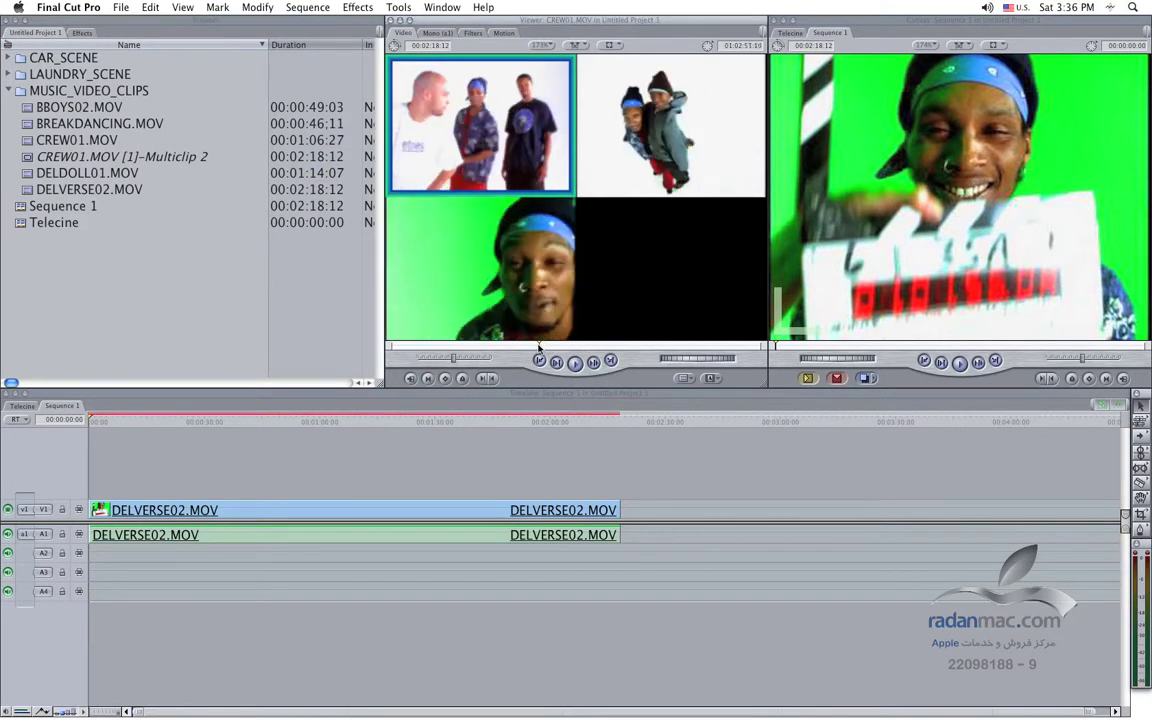
click(181, 475)
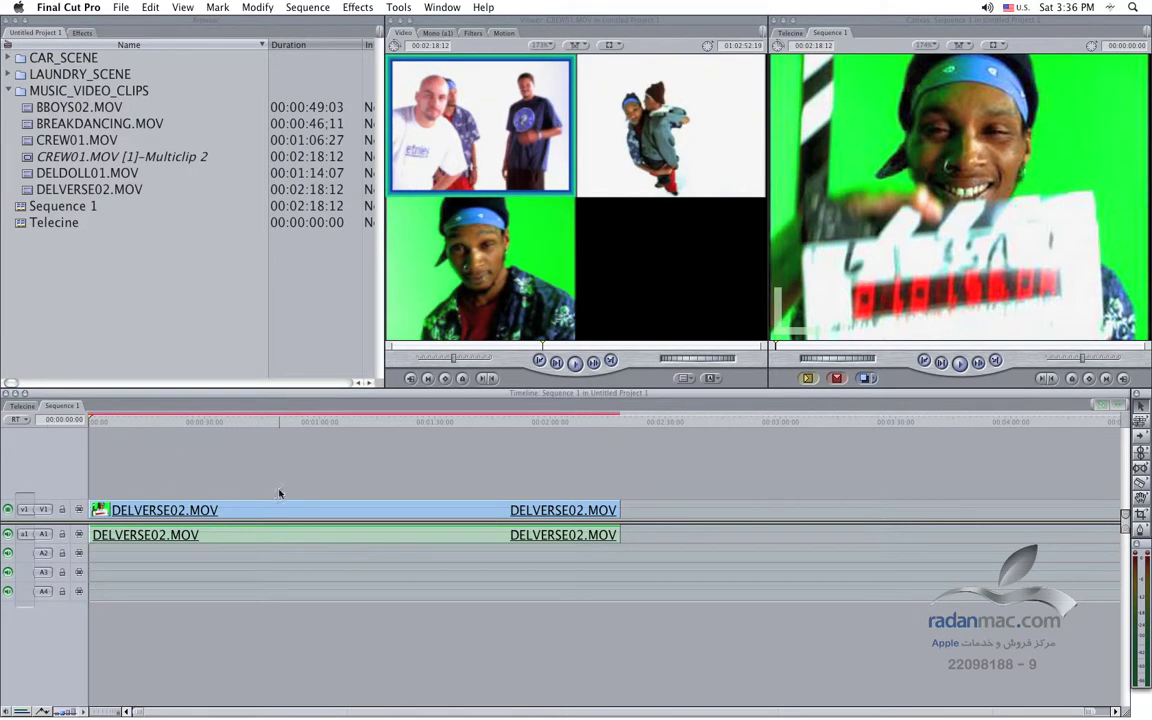
key(super+0)
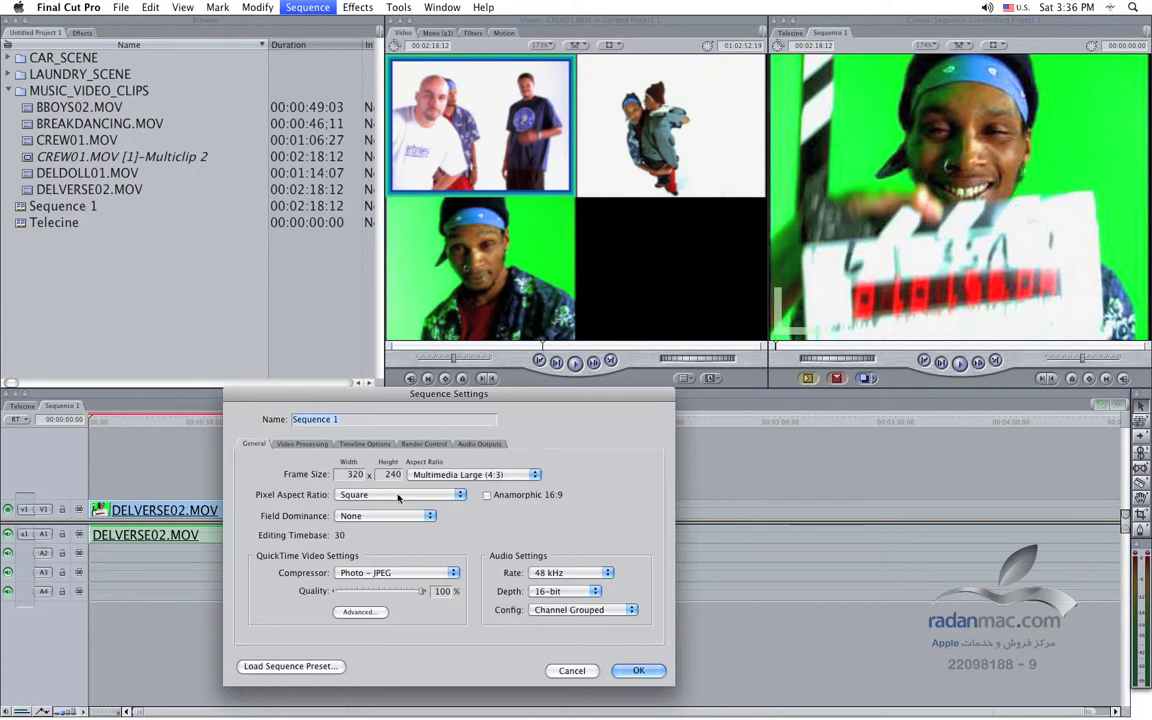
- Set Sequence 1's starting timecode to 01:01:56:09 in Timeline Options and apply
click(364, 443)
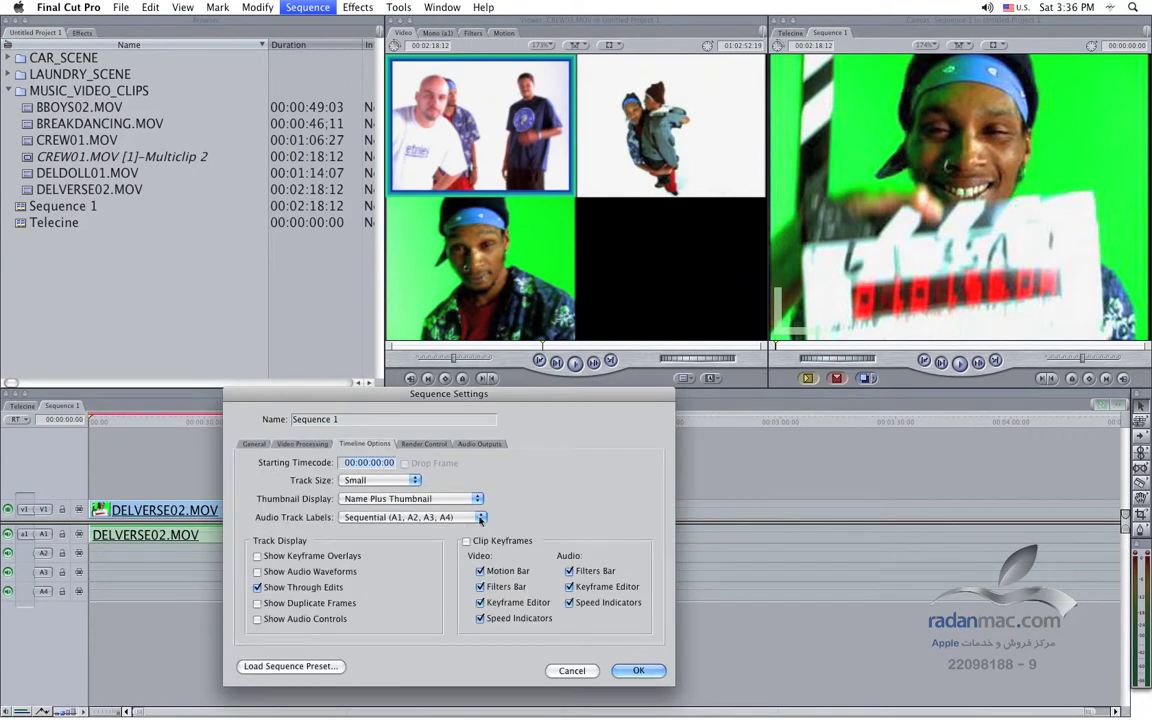
text(01:56:09)
key(Tab)
click(645, 672)
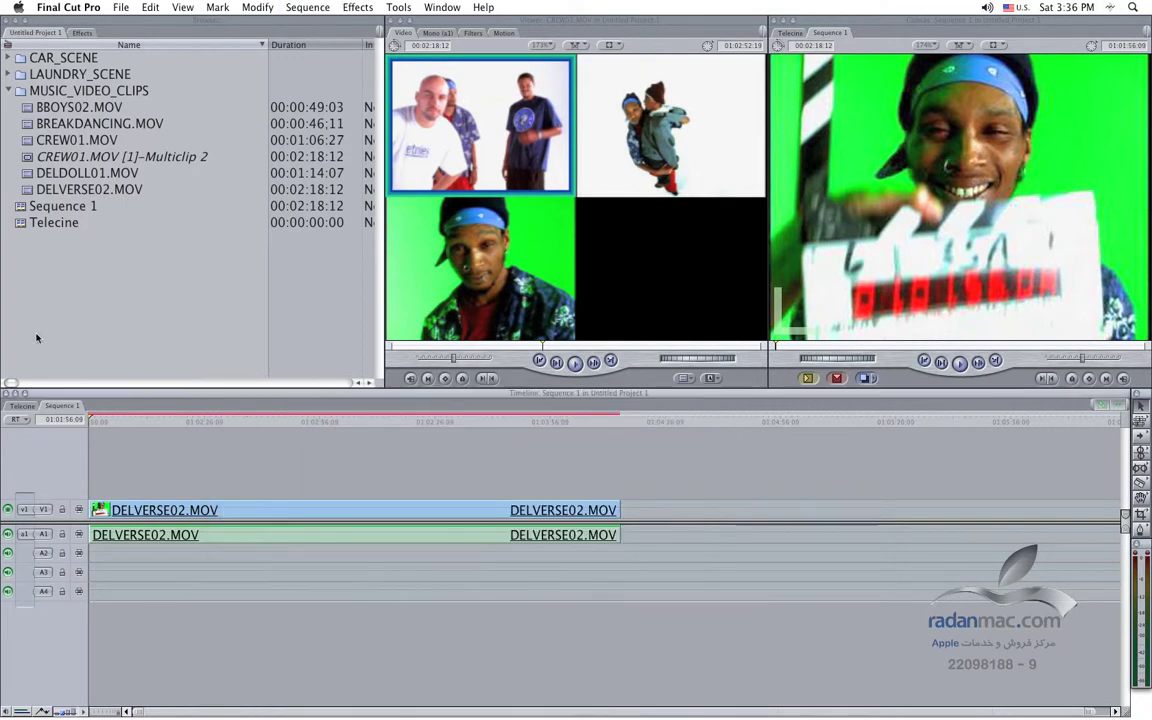
- Park the playhead on the clapper frame near the sequence start and play from there
scroll(266, 272, right, 2)
scroll(266, 272, right, 2)
scroll(266, 272, right, 2)
scroll(266, 272, right, 1)
scroll(266, 272, left, 1)
scroll(266, 272, left, 1)
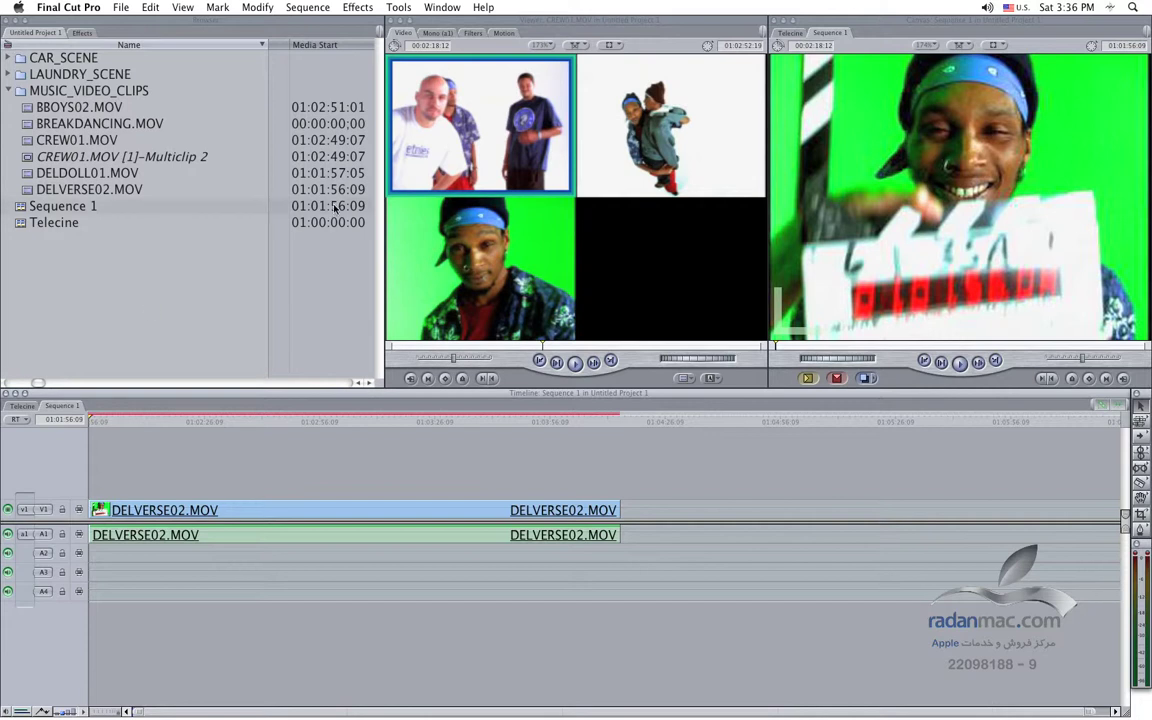
click(97, 424)
drag(97, 424, 94, 425)
key(space)
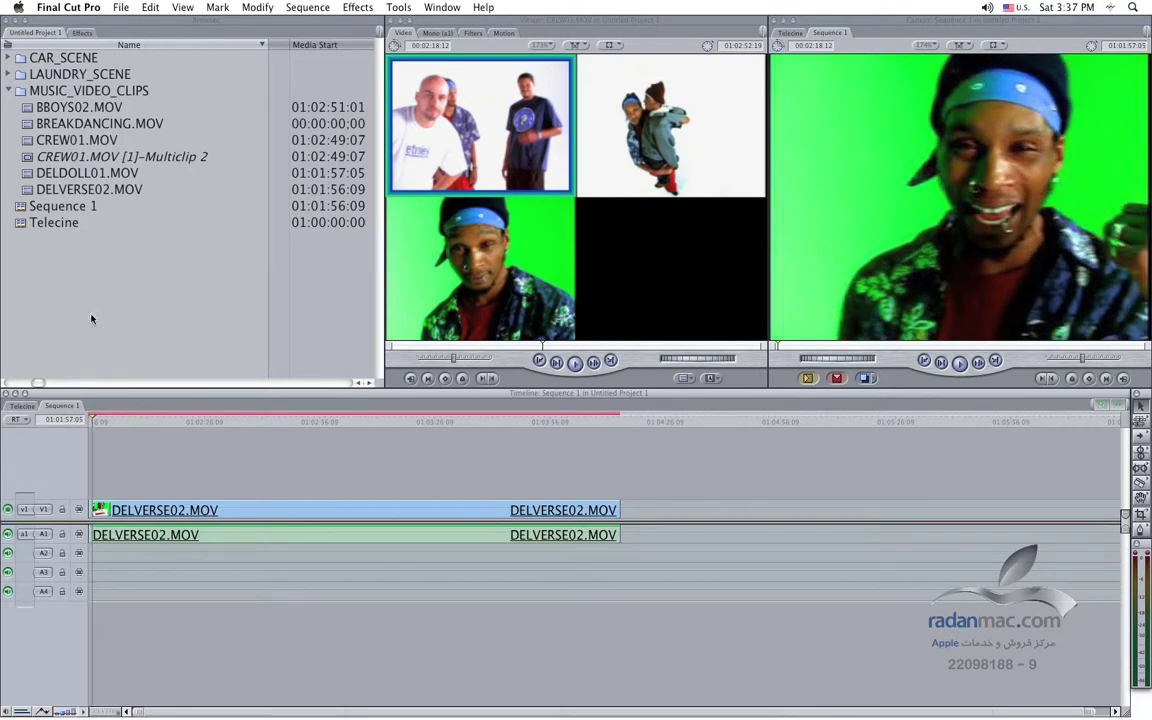
- Add a V2 track and overwrite DELDOLL01.MOV onto V2/A2 at the sequence start, above DELVERSE02.MOV
double_click(38, 174)
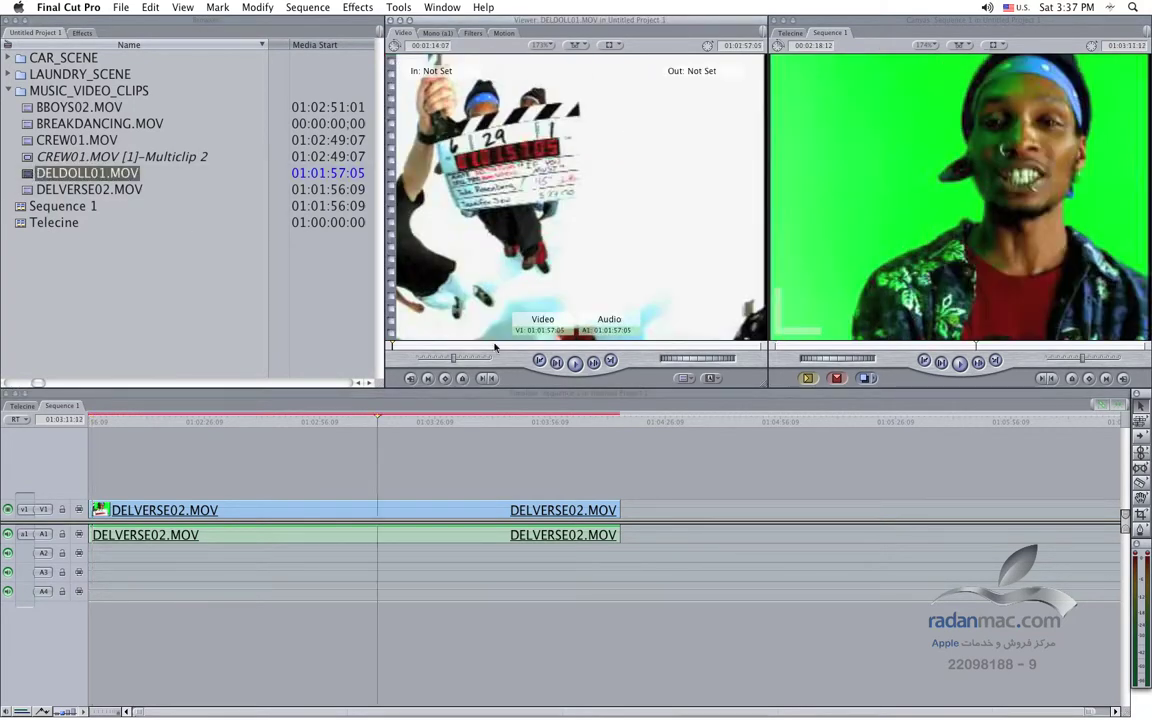
key(F10)
key(super+z)
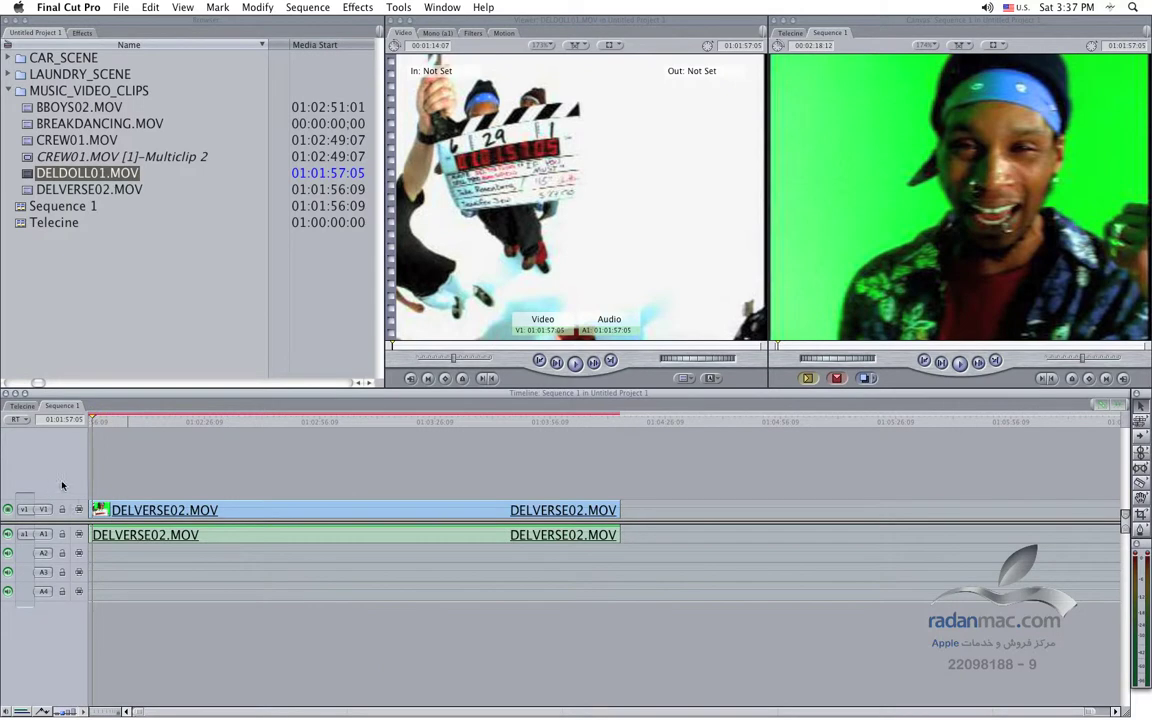
right_click(66, 478)
click(76, 481)
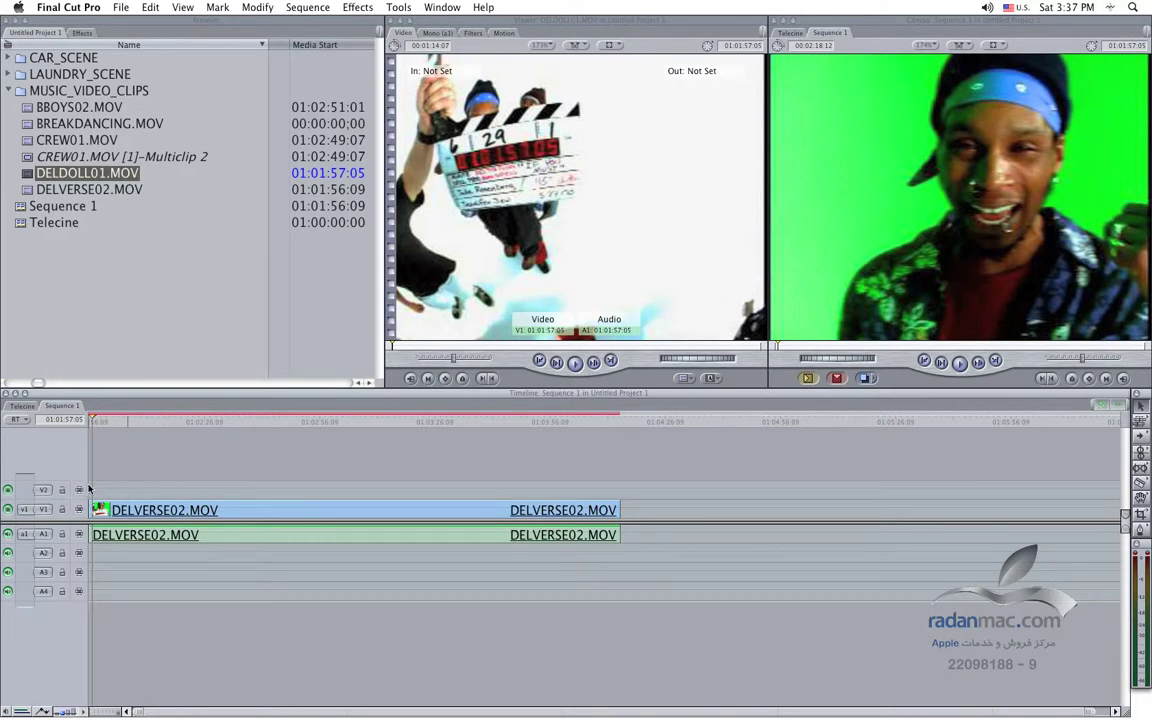
drag(24, 509, 24, 489)
drag(24, 533, 24, 553)
key(F10)
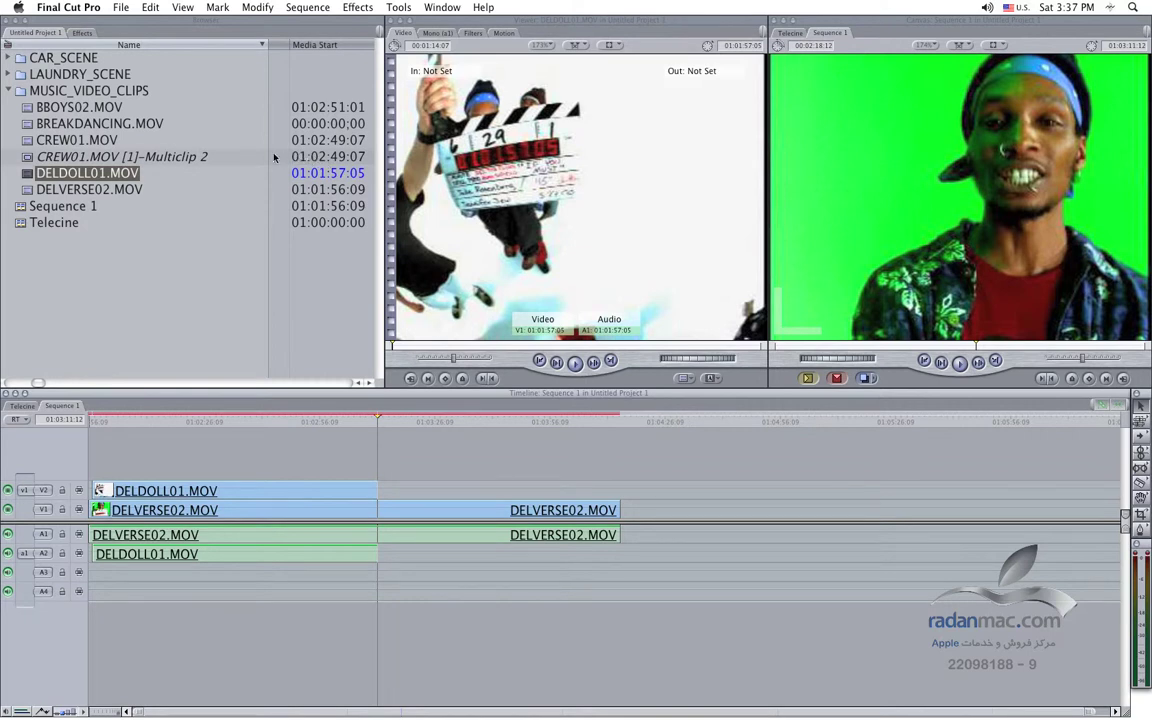
click(82, 138)
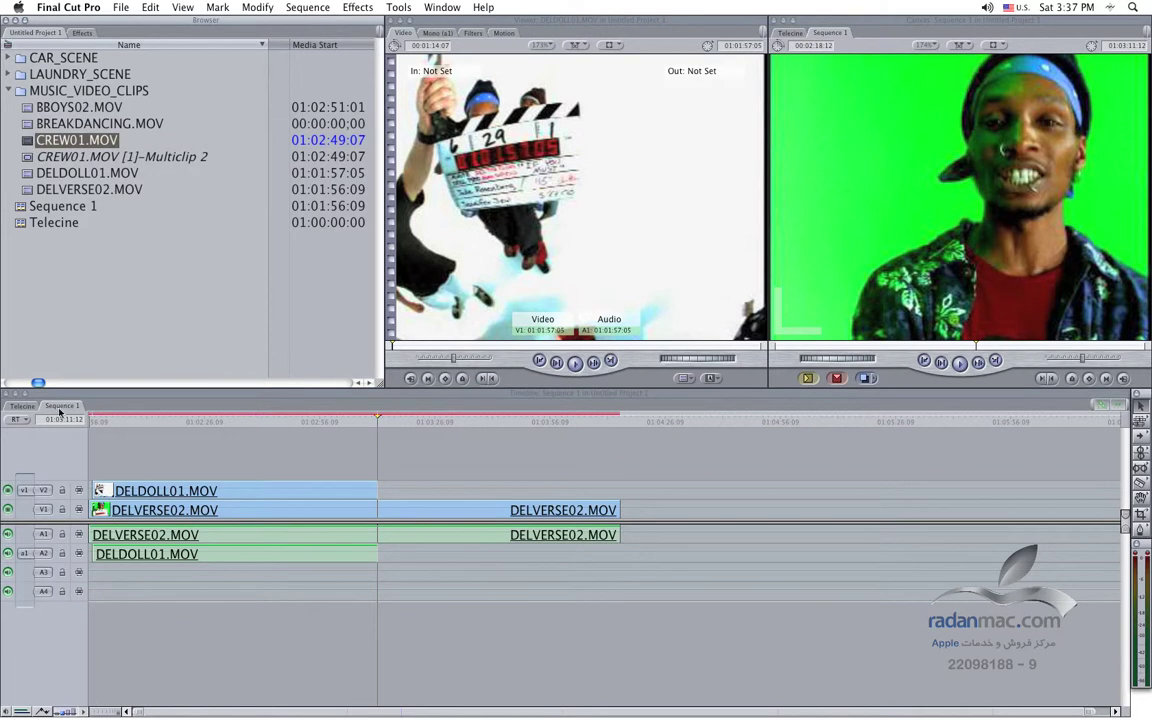
- Overwrite CREW01.MOV onto new tracks V3/A3 at 01:02:49:07, then add V4 and patch to V4/A4
drag(225, 421, 293, 421)
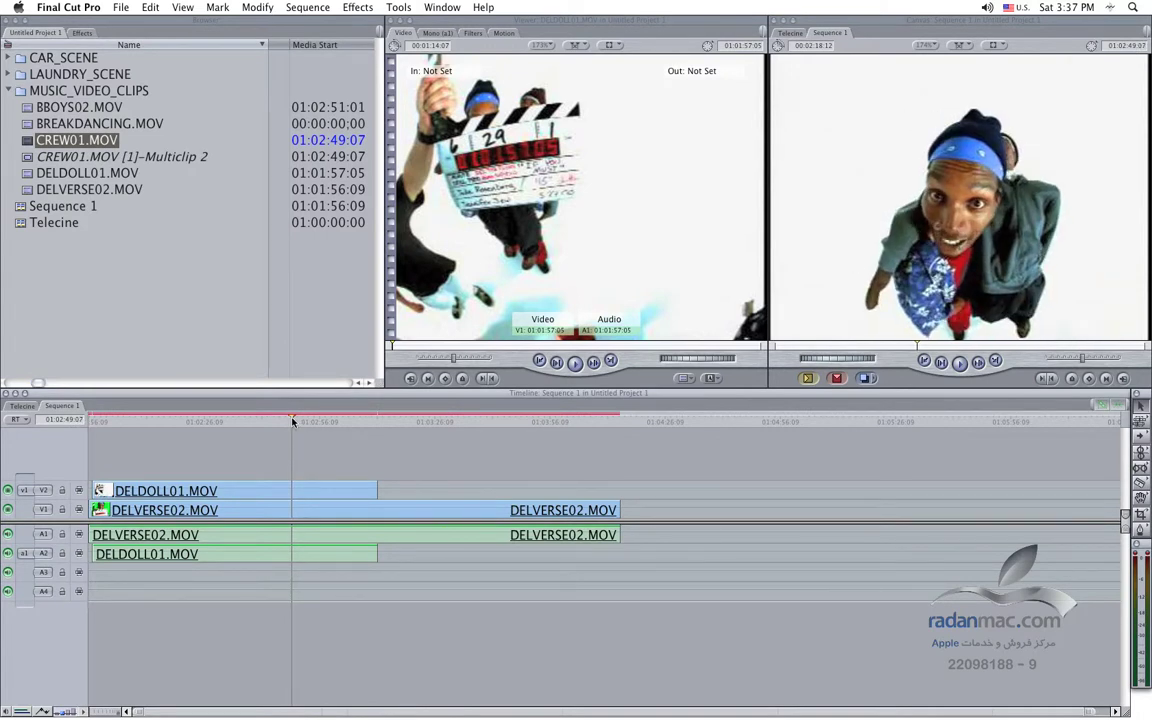
double_click(27, 143)
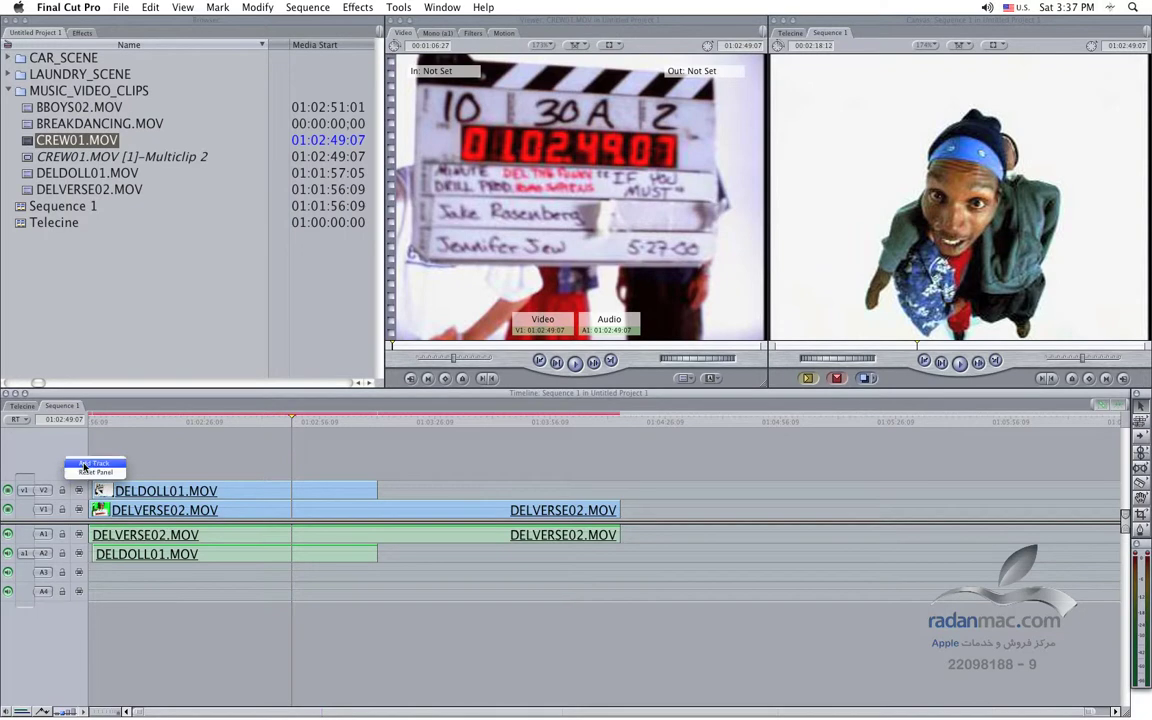
click(94, 463)
click(52, 571)
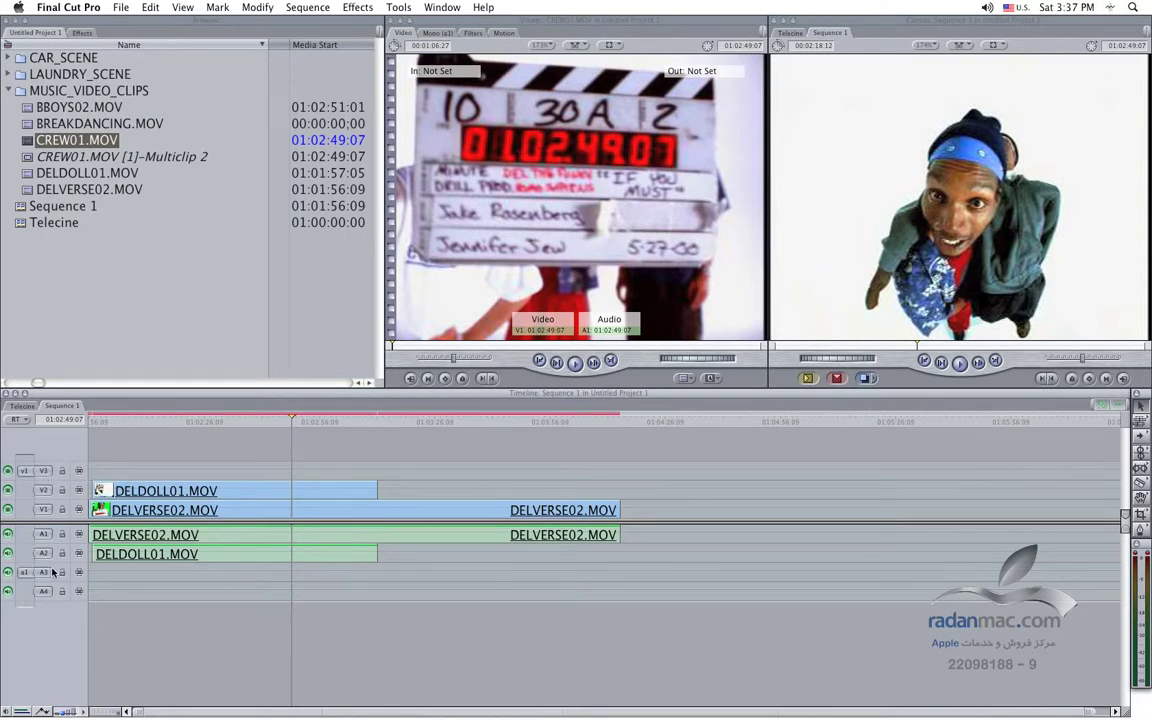
key(F10)
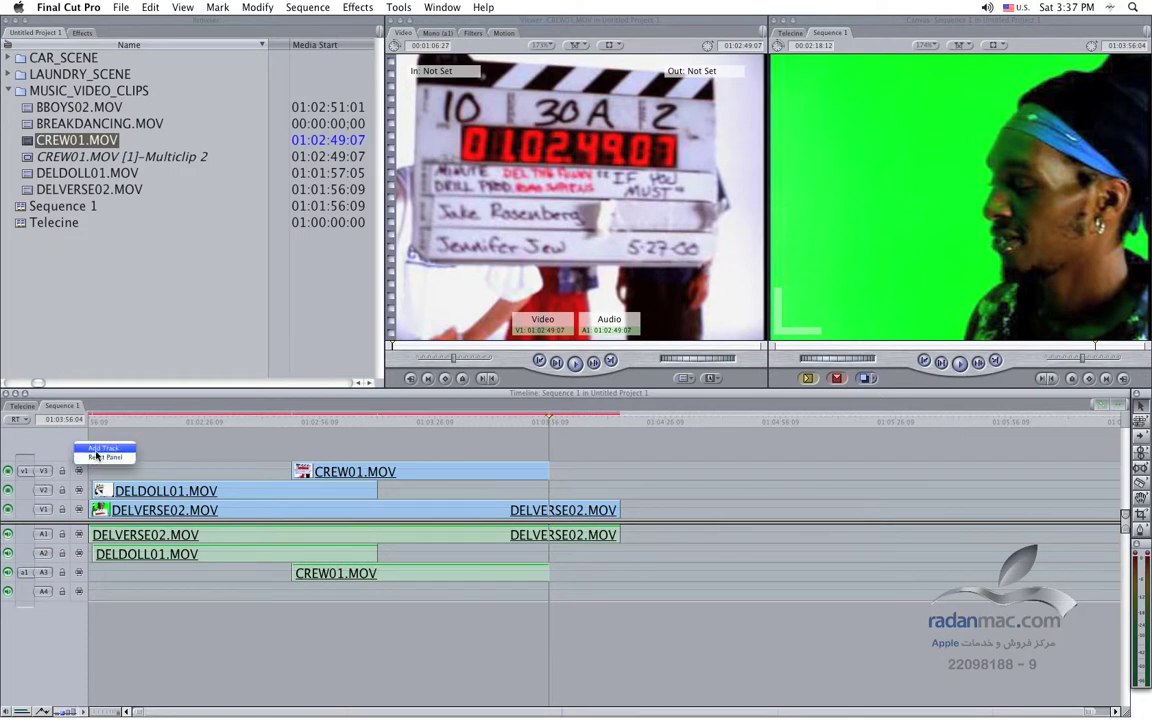
drag(24, 470, 24, 451)
drag(24, 572, 24, 591)
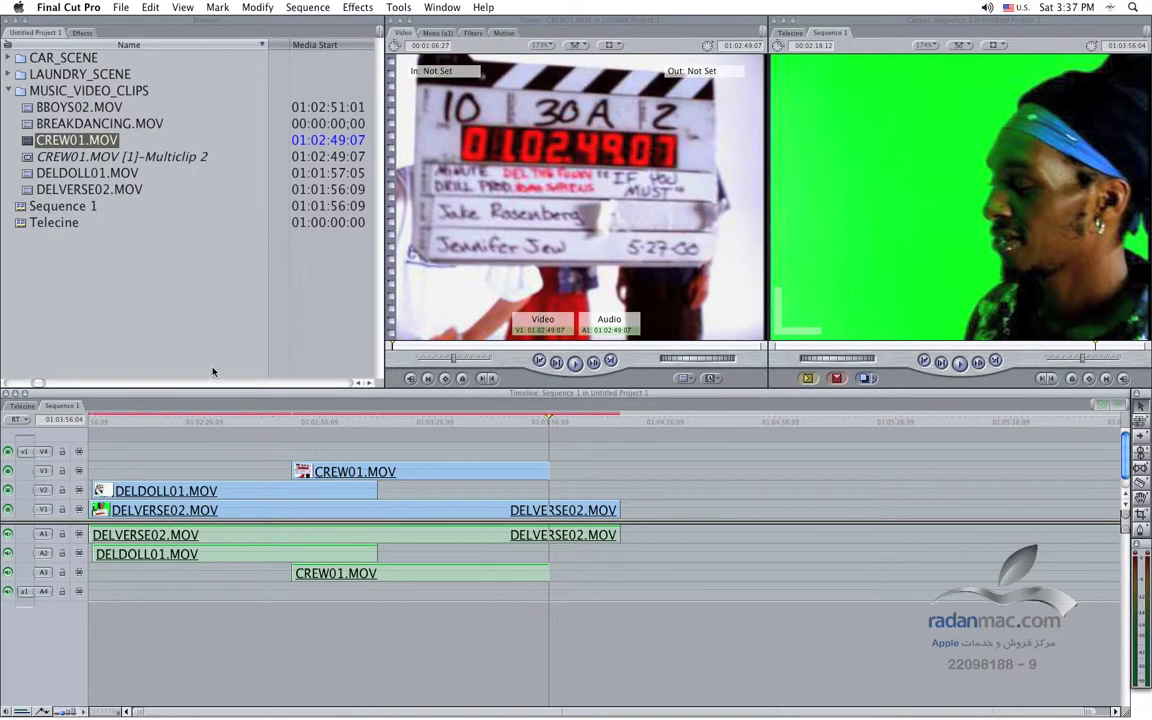
- Superimpose BBOYS02.MOV onto V4/A4 at timecode 01:02:51:01
double_click(40, 107)
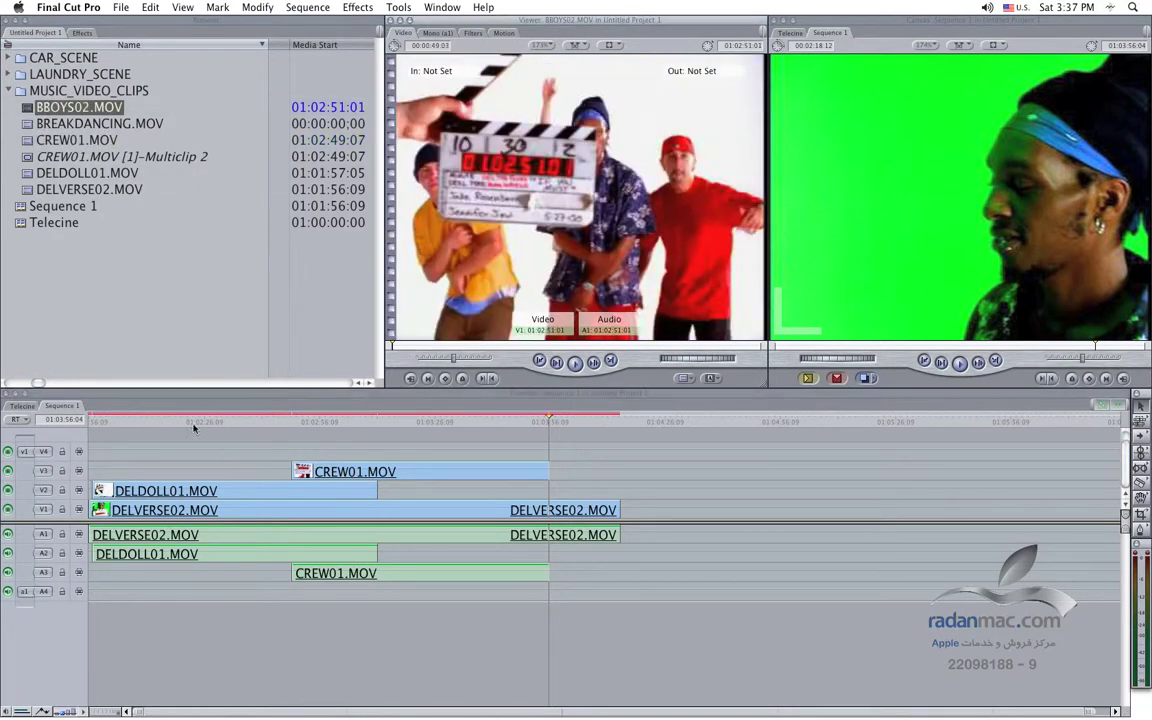
click(66, 418)
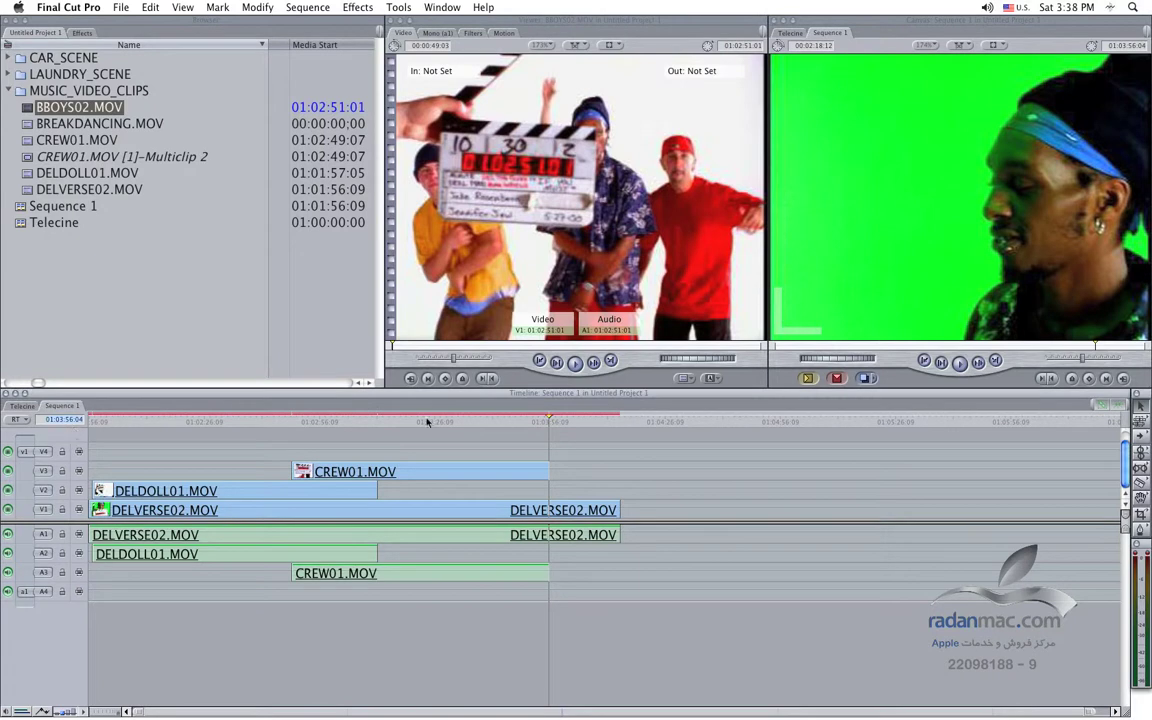
mouse_move(492, 421)
mouse_down()
mouse_move(329, 436)
mouse_move(292, 420)
mouse_up()
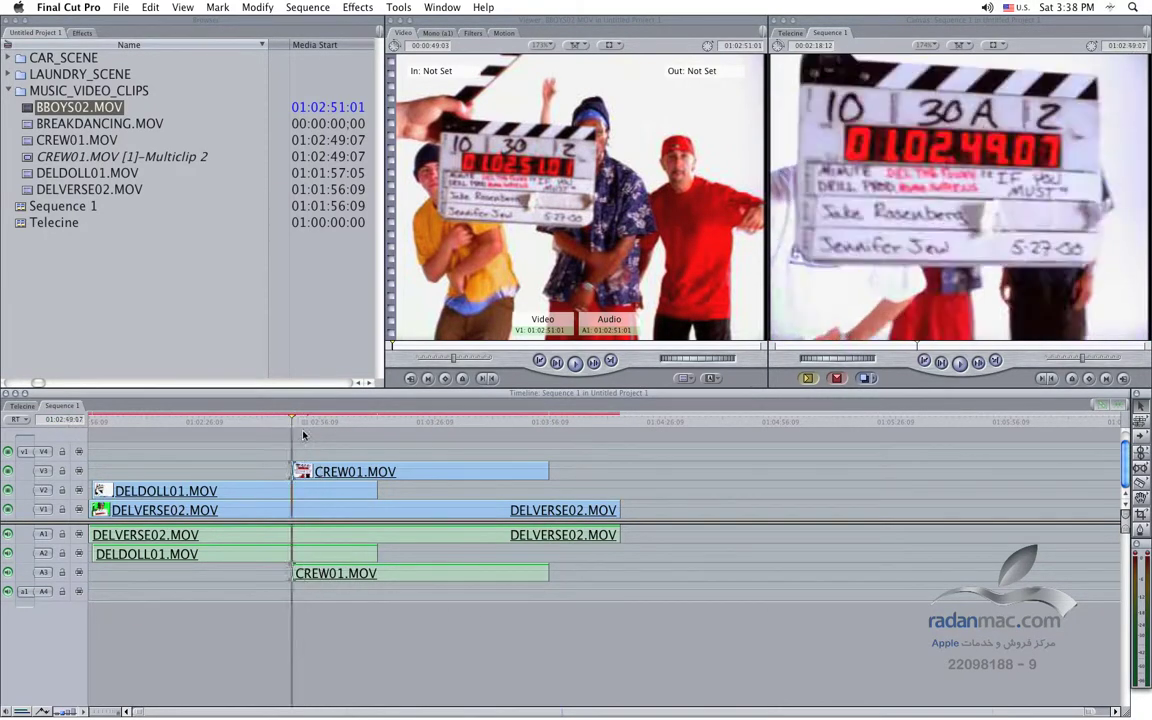
text(0)
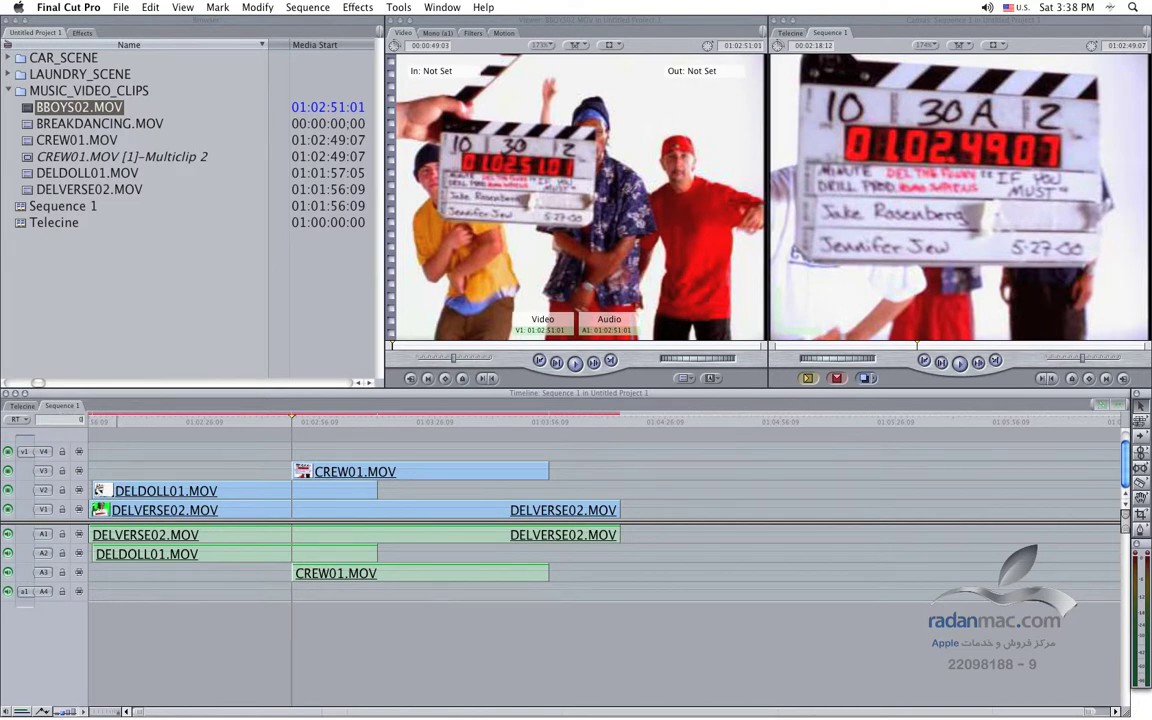
text(302:51:01)
key(Return)
click(32, 112)
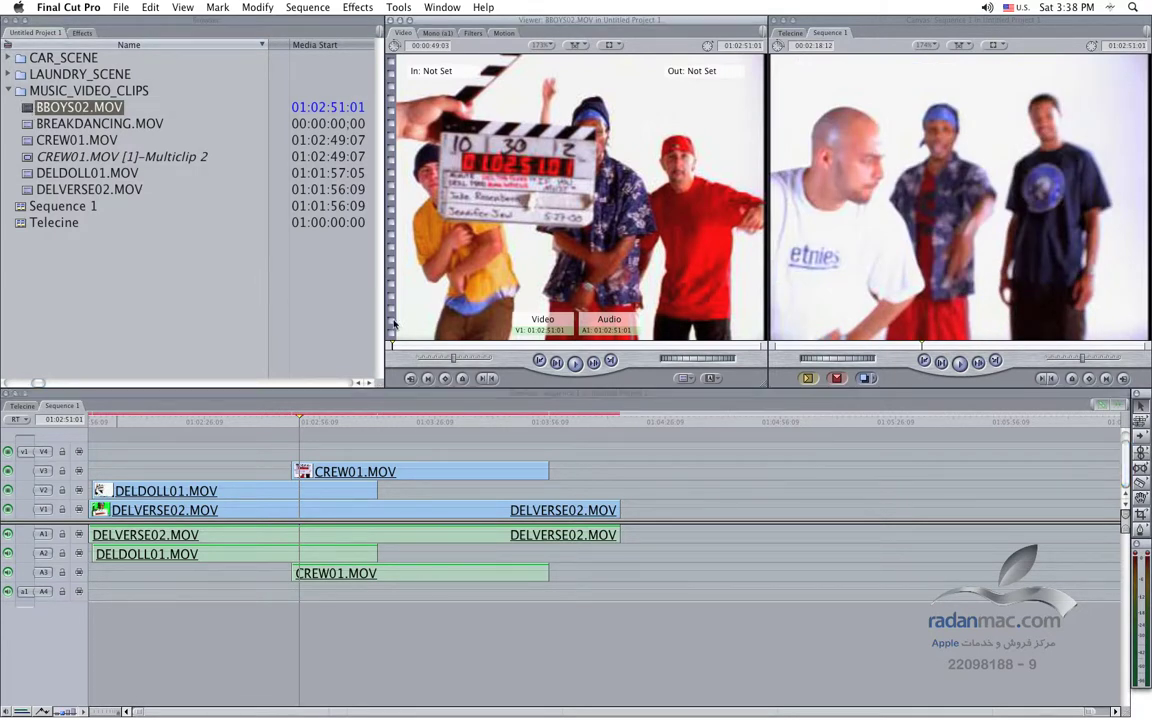
key(F12)
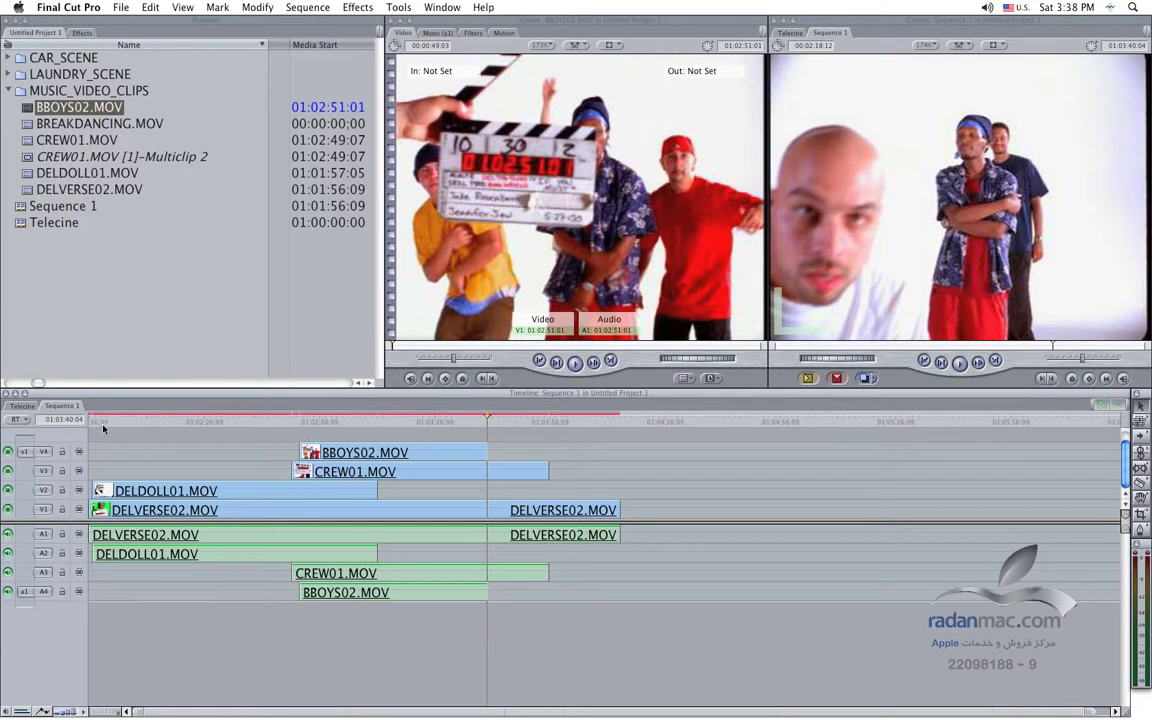
- Scrub the four stacked clips from the sequence start and open CREW01.MOV [1]-Multiclip 2
click(92, 424)
mouse_move(92, 424)
mouse_down()
mouse_move(290, 427)
mouse_move(193, 447)
mouse_move(390, 458)
mouse_move(305, 481)
mouse_move(255, 432)
mouse_up()
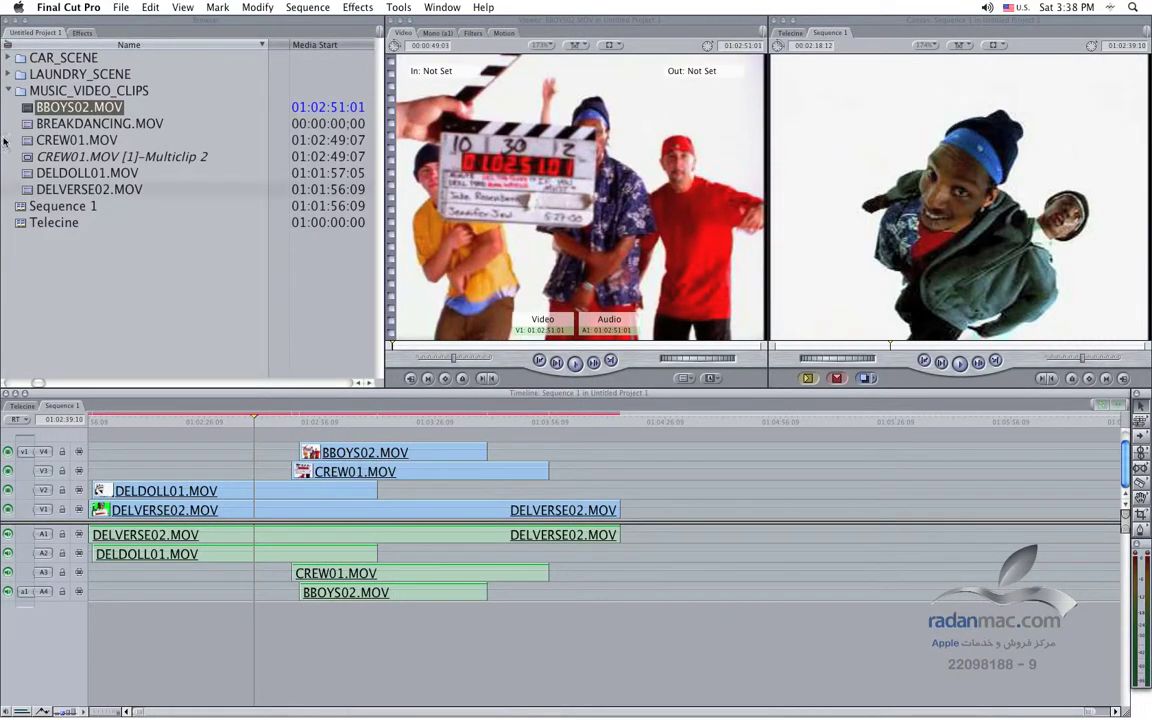
double_click(120, 156)
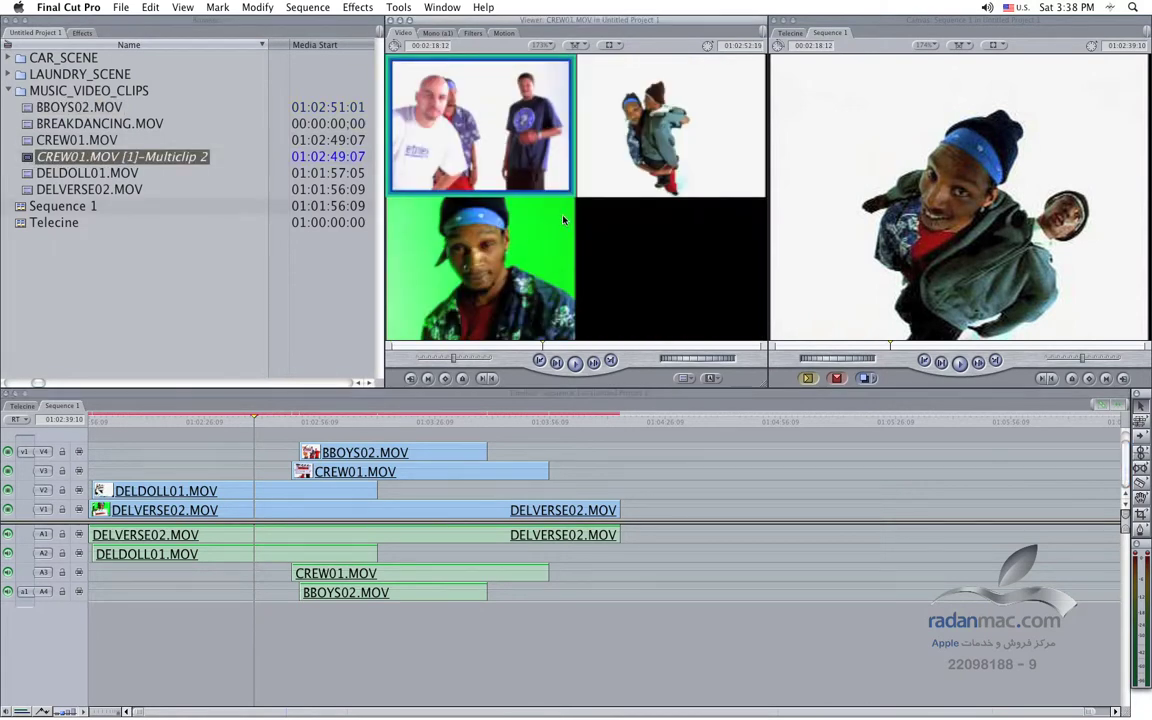
click(137, 285)
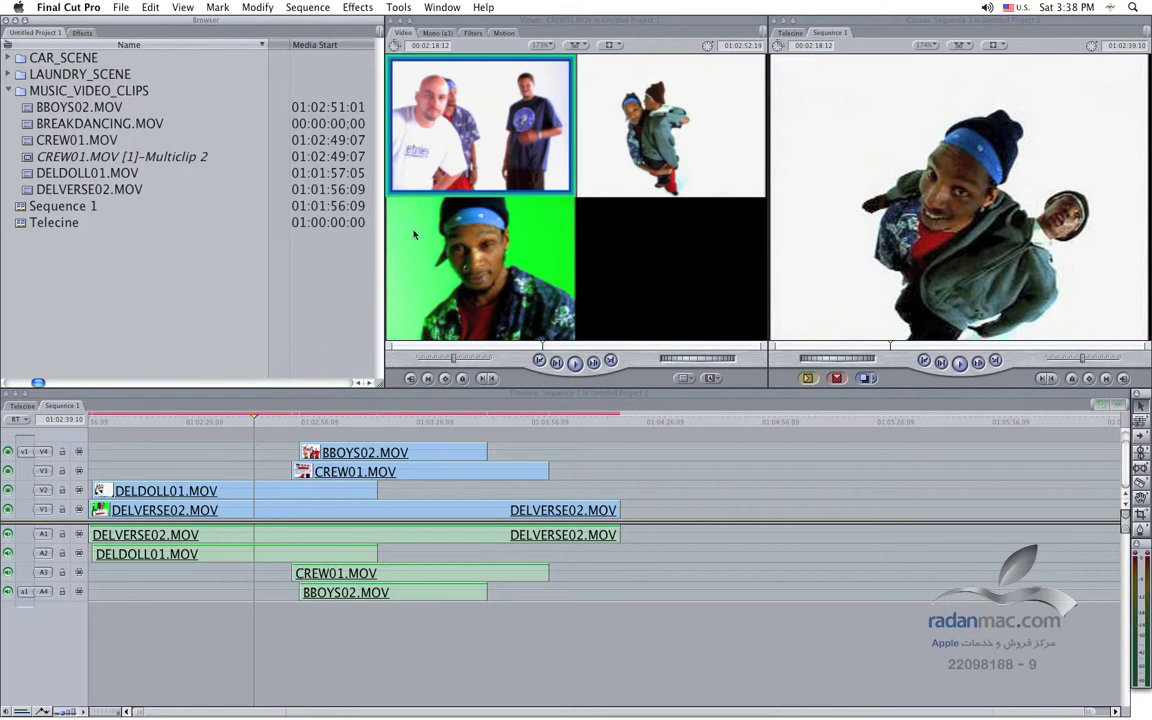
drag(126, 420, 85, 420)
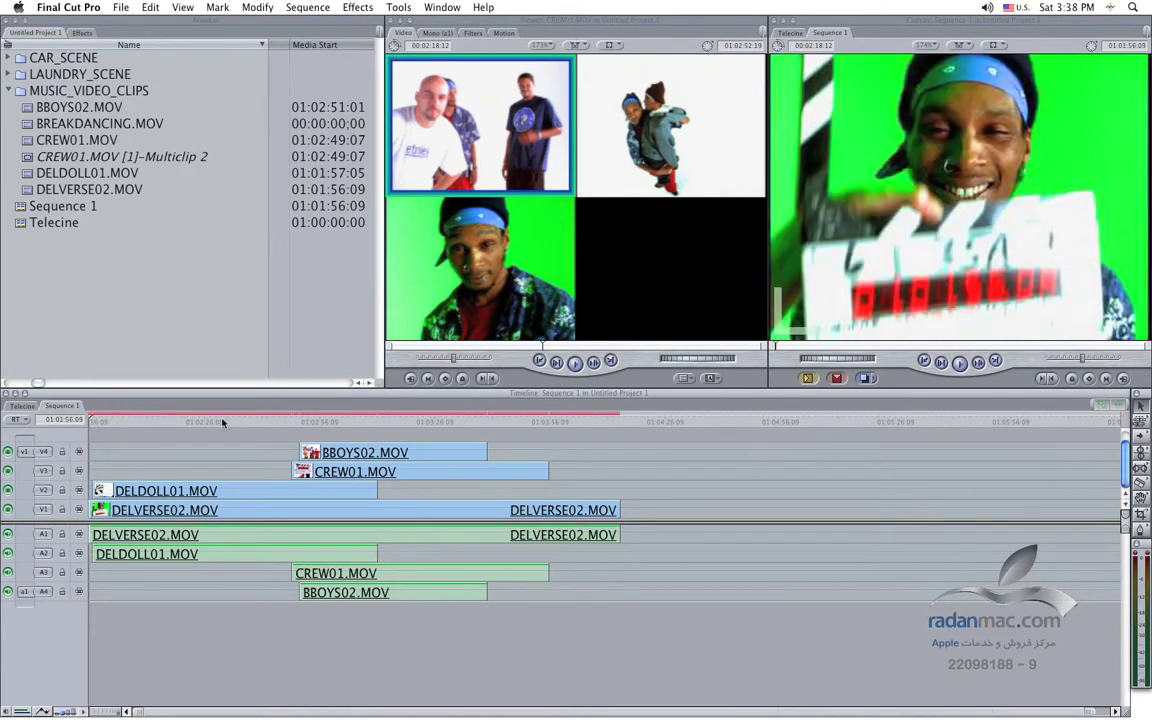
key(space)
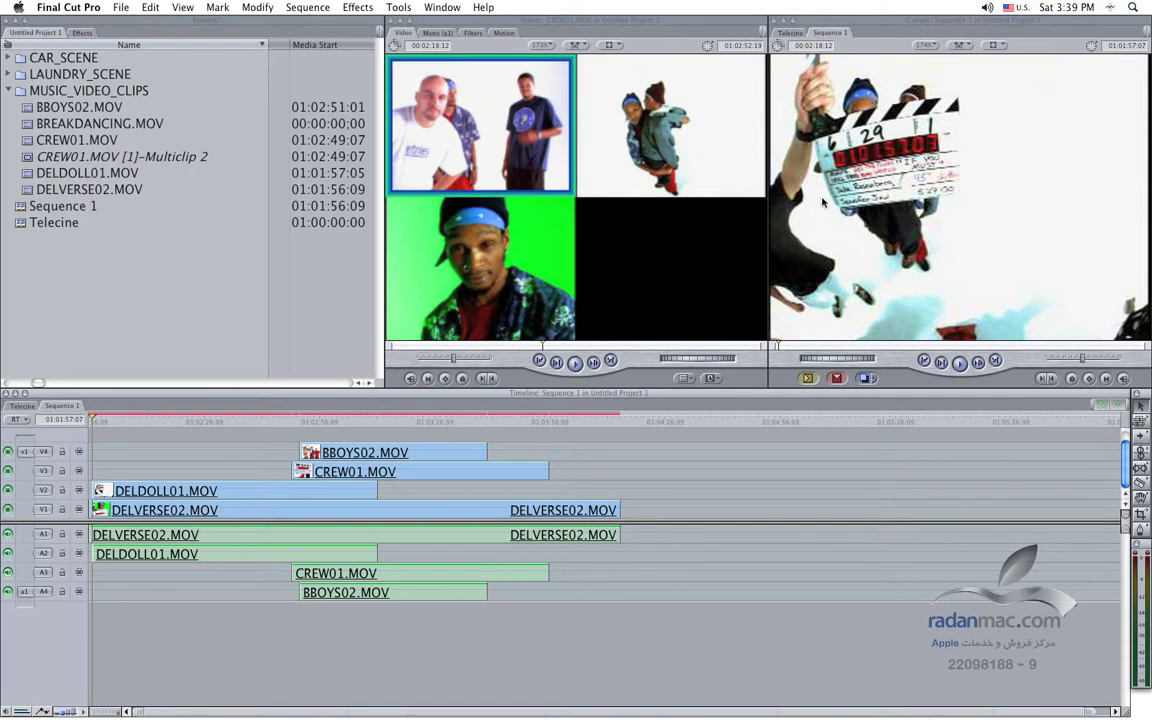
scroll(310, 220, left, 4)
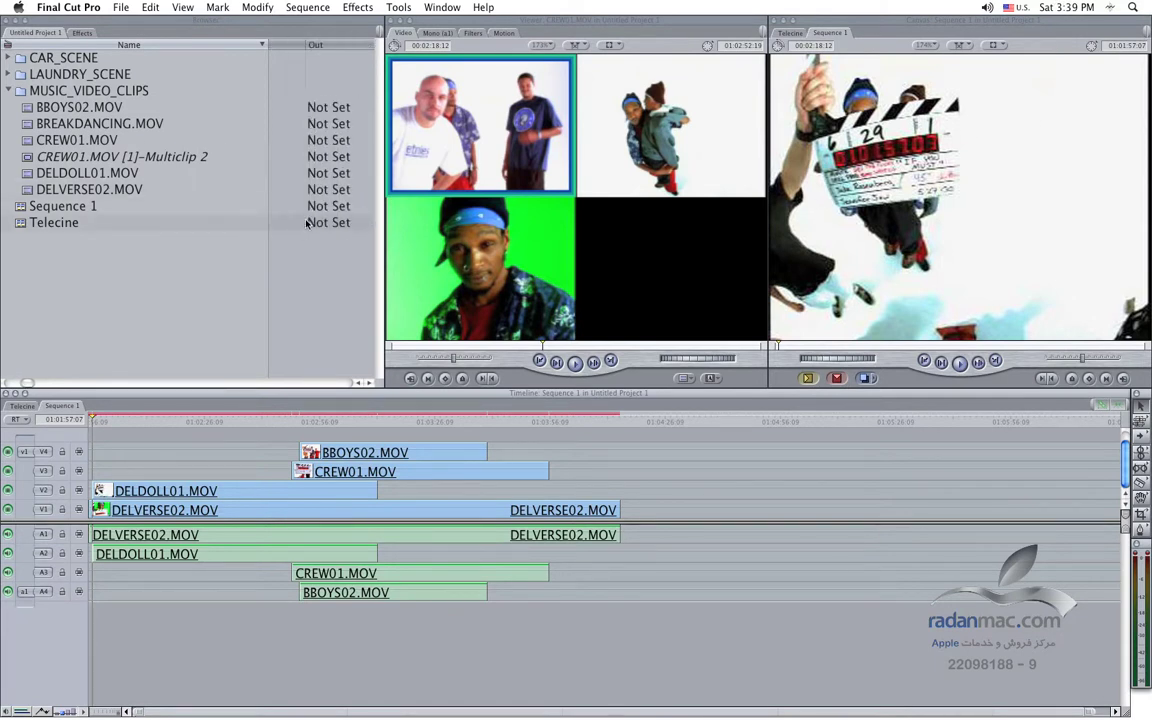
scroll(307, 222, right, 4)
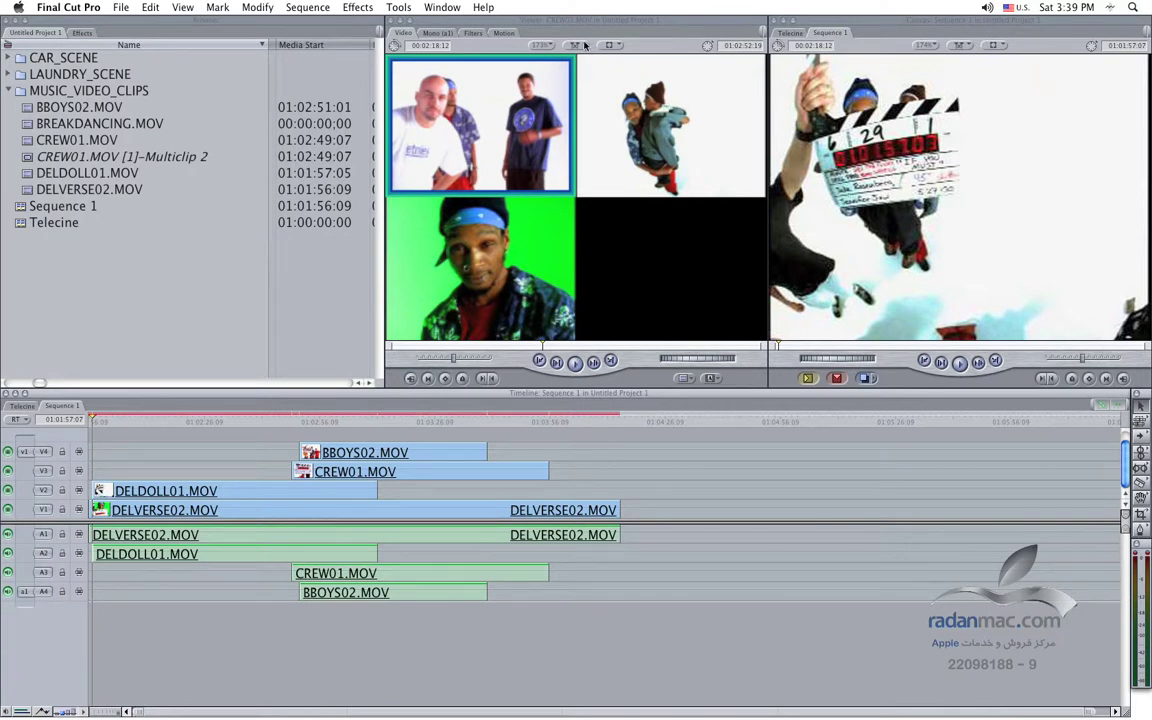
click(268, 25)
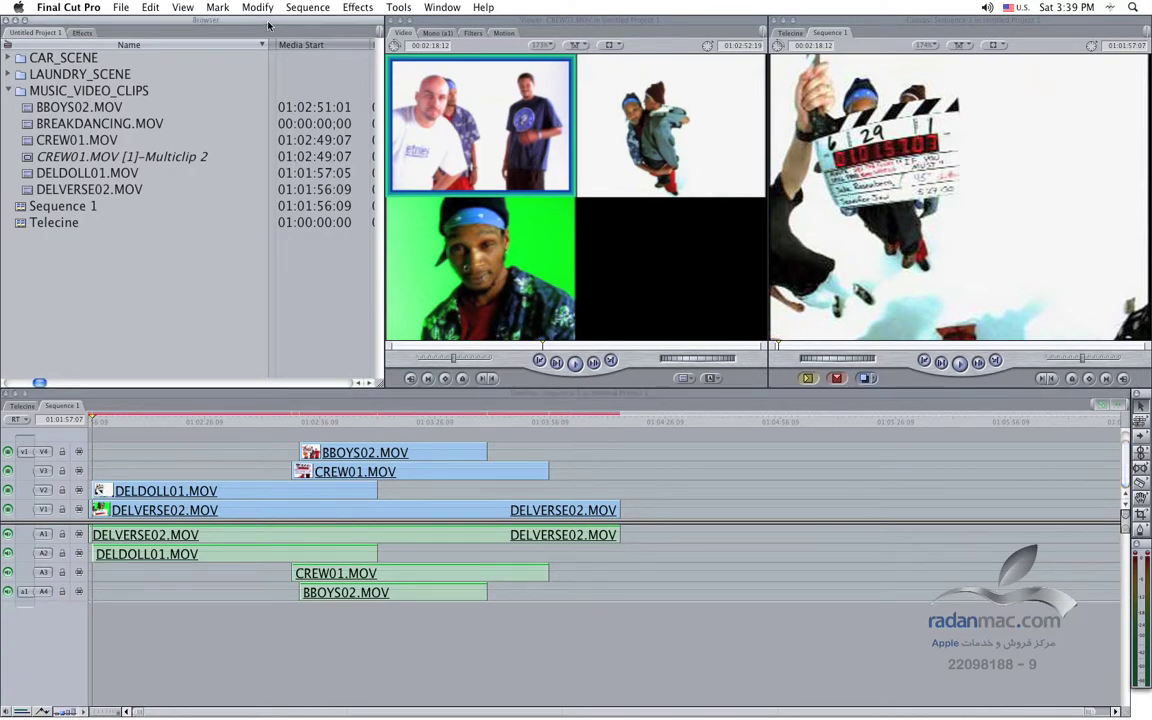
click(545, 404)
key(h)
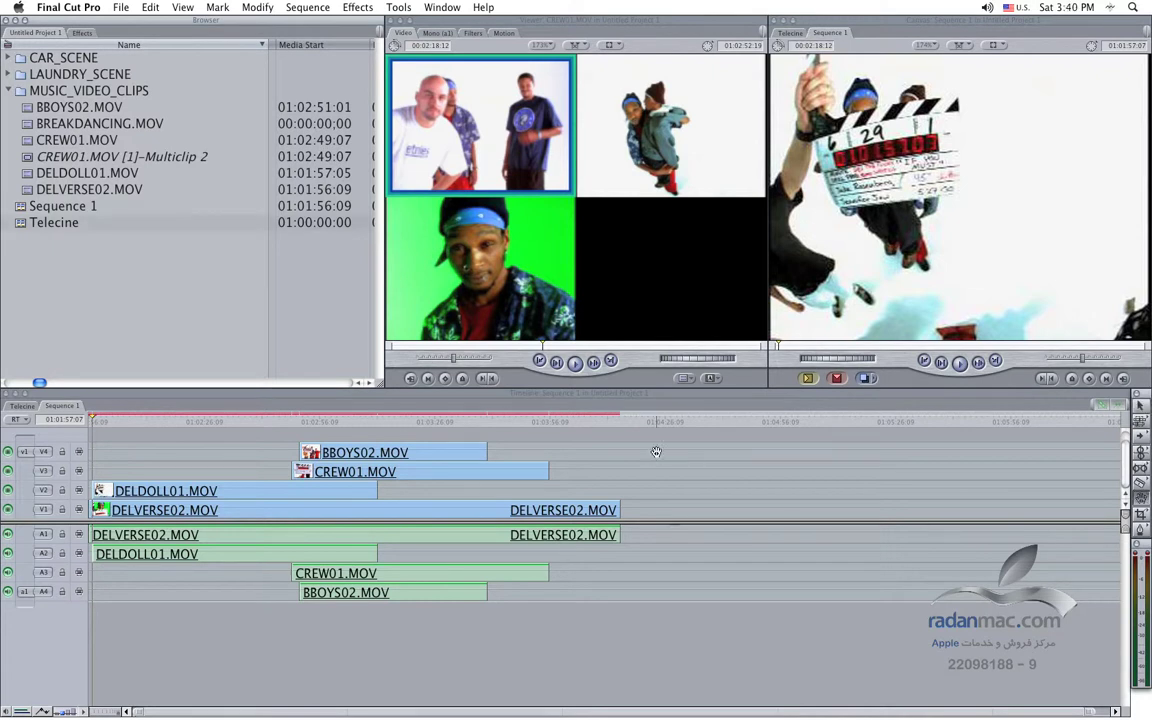